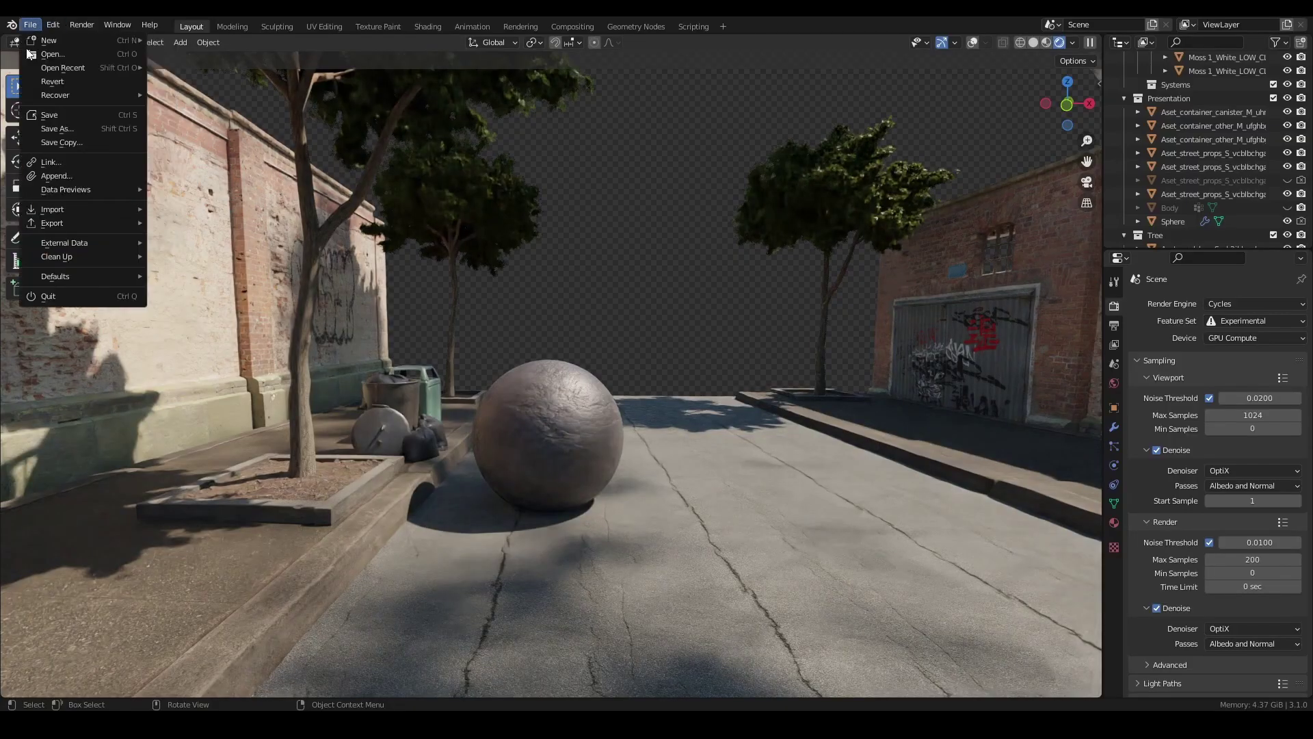
Append the POOP SHADER node group from birdpoopSHADER.blend in the recent Pigeon poop folder
{"action": "left_click", "coordinate": [54, 178]}
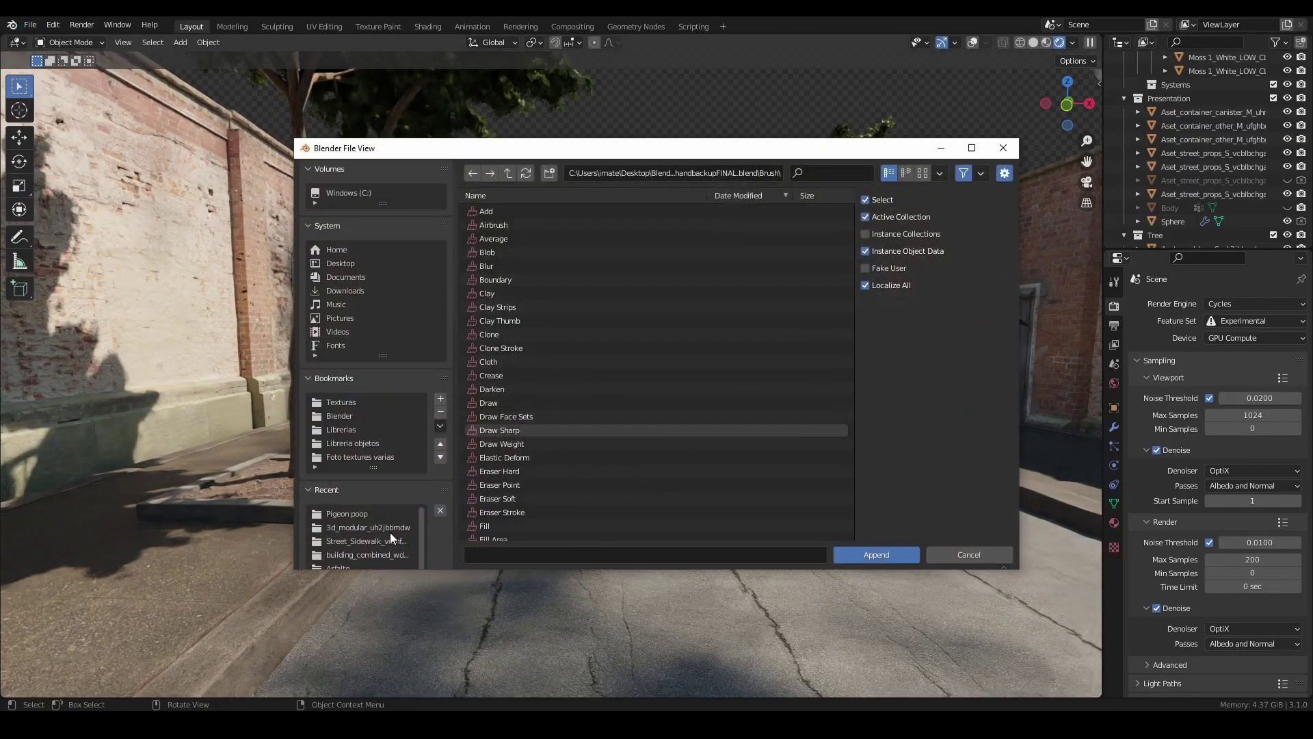
{"action": "left_click", "coordinate": [349, 513]}
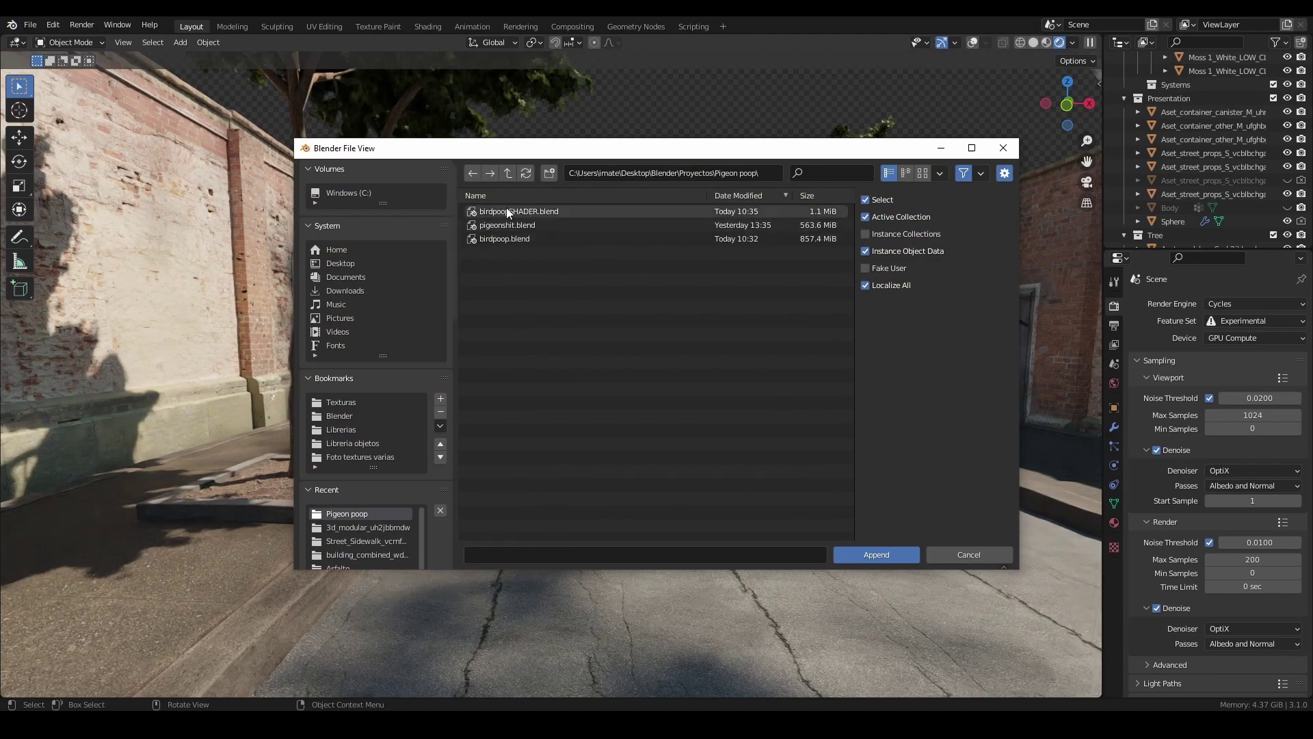
{"action": "double_click", "coordinate": [561, 213]}
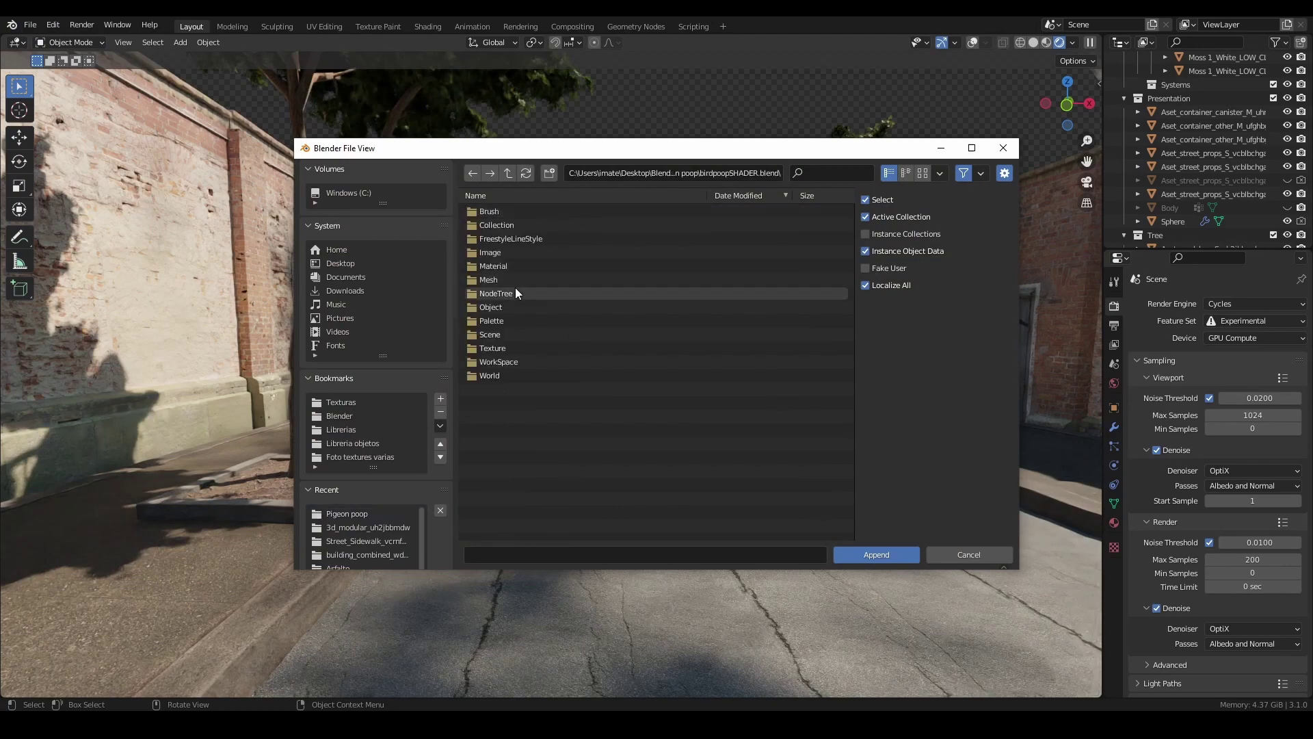
{"action": "double_click", "coordinate": [515, 288]}
{"action": "left_click", "coordinate": [506, 224]}
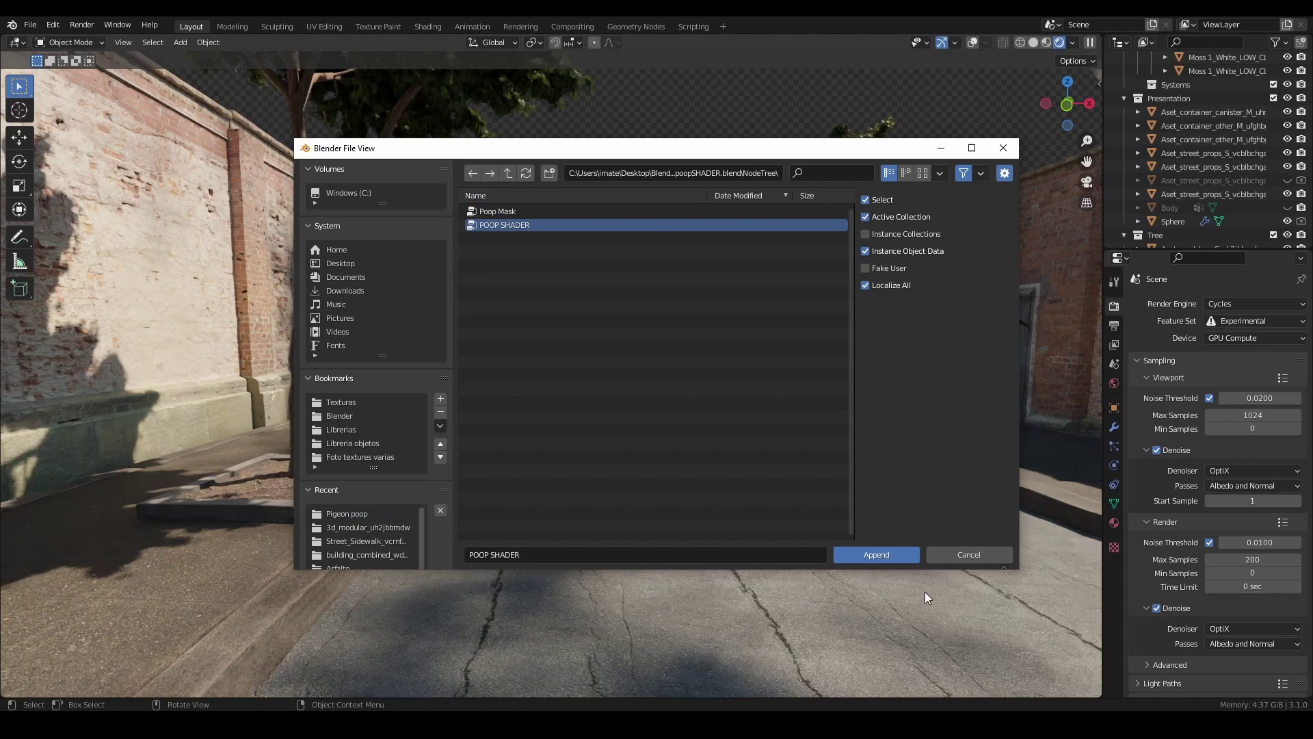
{"action": "left_click", "coordinate": [879, 551]}
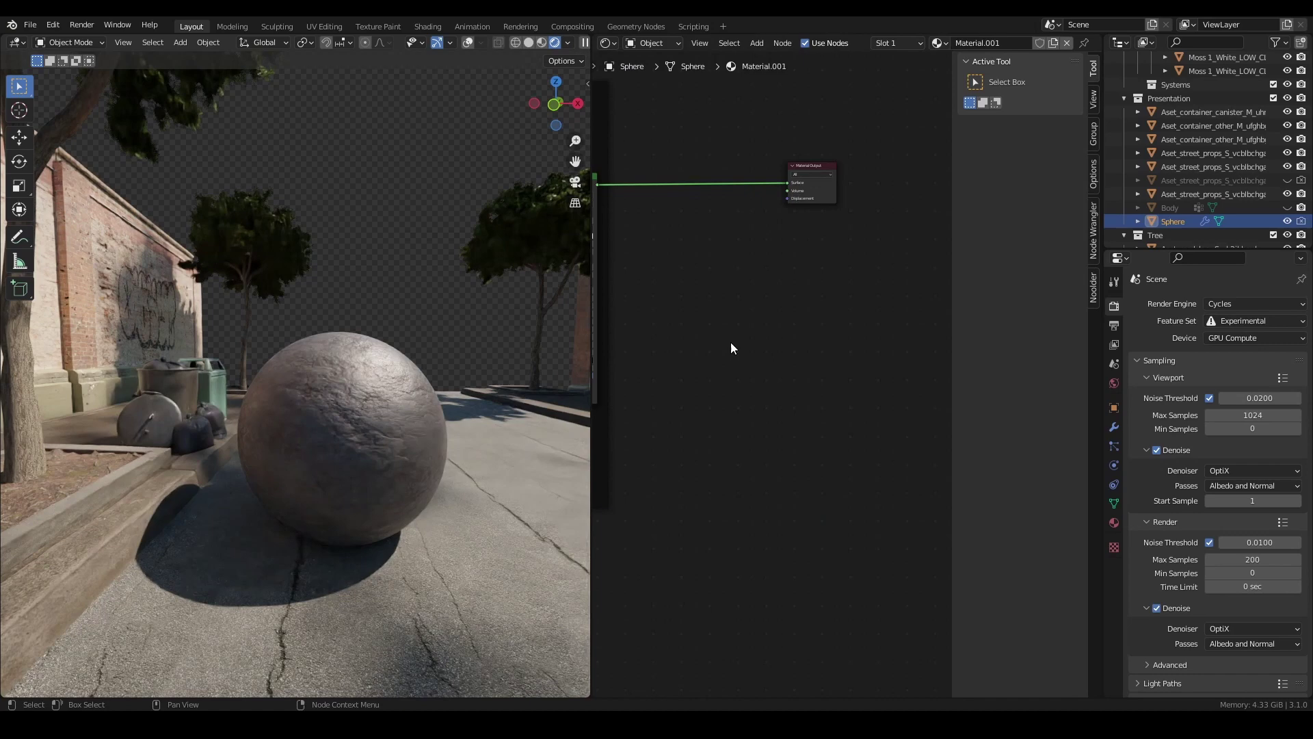
{"action": "scroll", "coordinate": [791, 322], "scroll_direction": "up", "scroll_amount": 2}
Search for 'poop' and insert a POOP SHADER group node into Material.001's output link
{"action": "key", "text": "shift+a"}
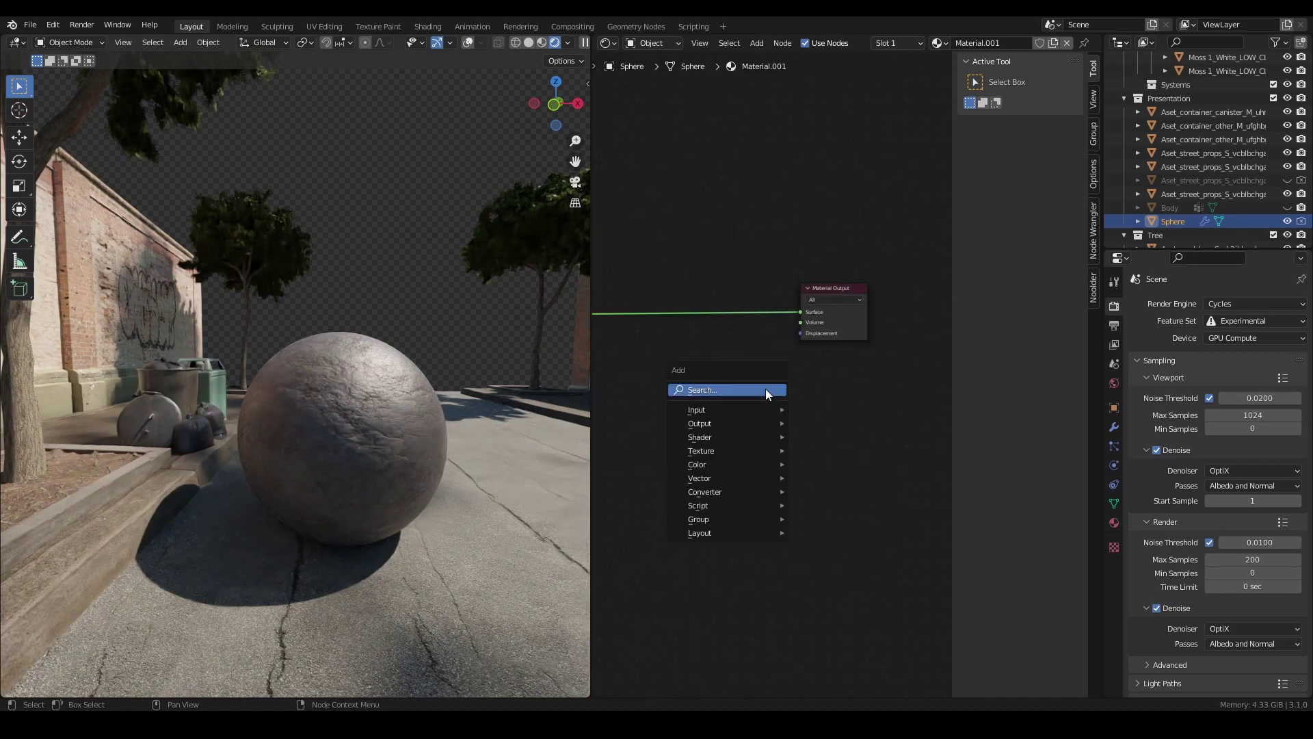
{"action": "left_click", "coordinate": [765, 389]}
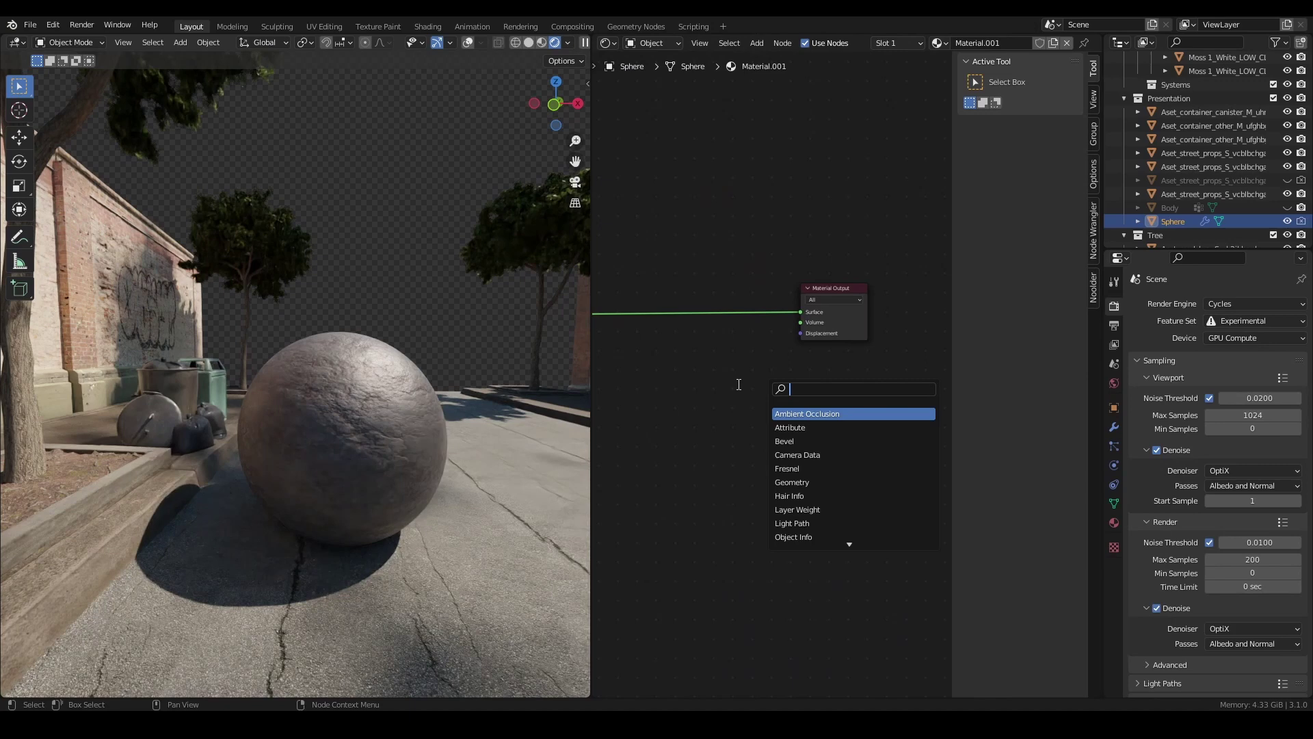
{"action": "type", "text": "poop"}
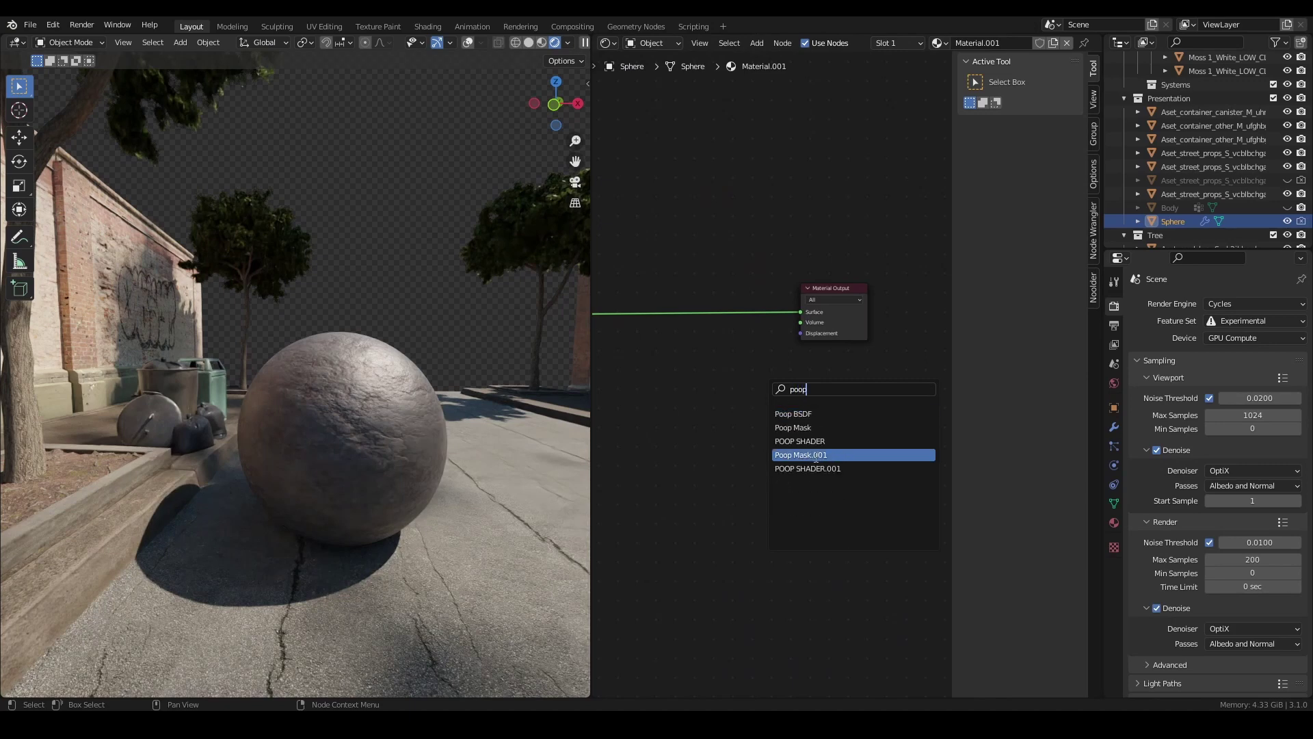
{"action": "left_click", "coordinate": [816, 441]}
{"action": "left_click", "coordinate": [722, 340]}
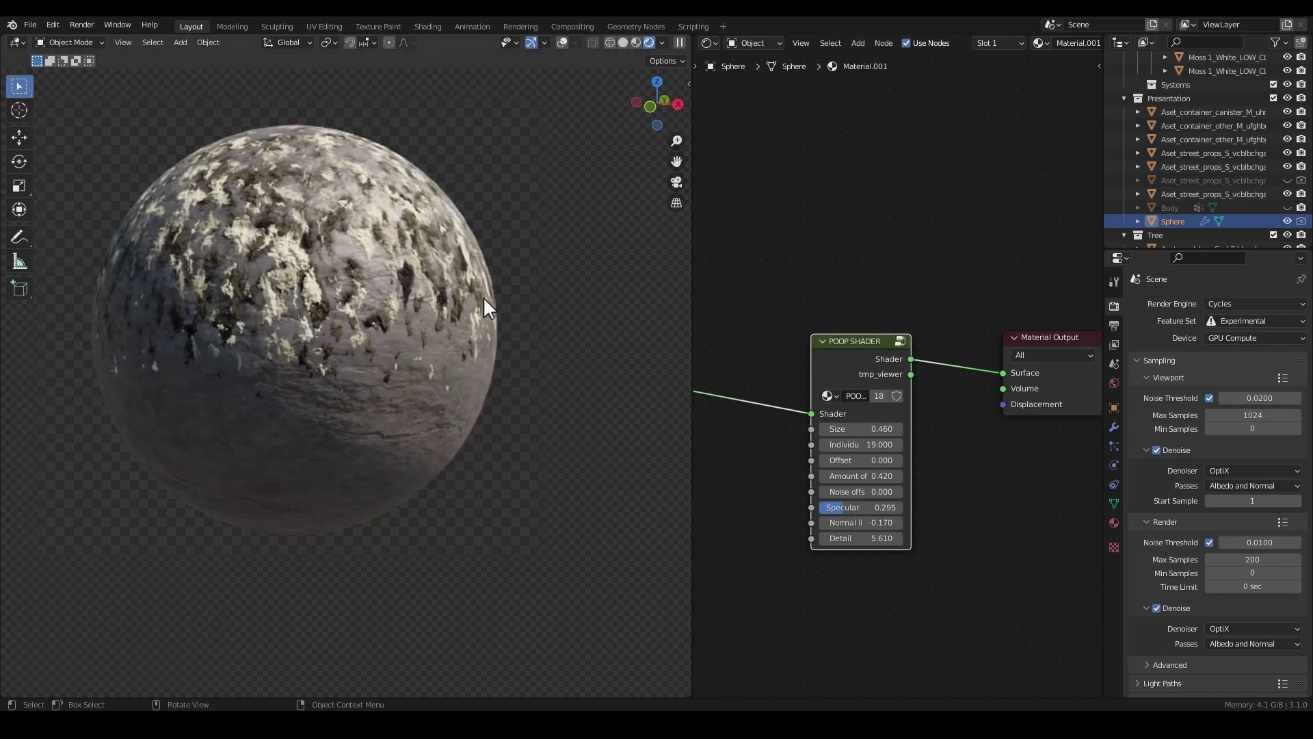
Return droplet Size to 0.460 and change the Individual pattern variation to 22.560
{"action": "left_click_drag", "start_coordinate": [860, 430], "coordinate": [873, 430]}
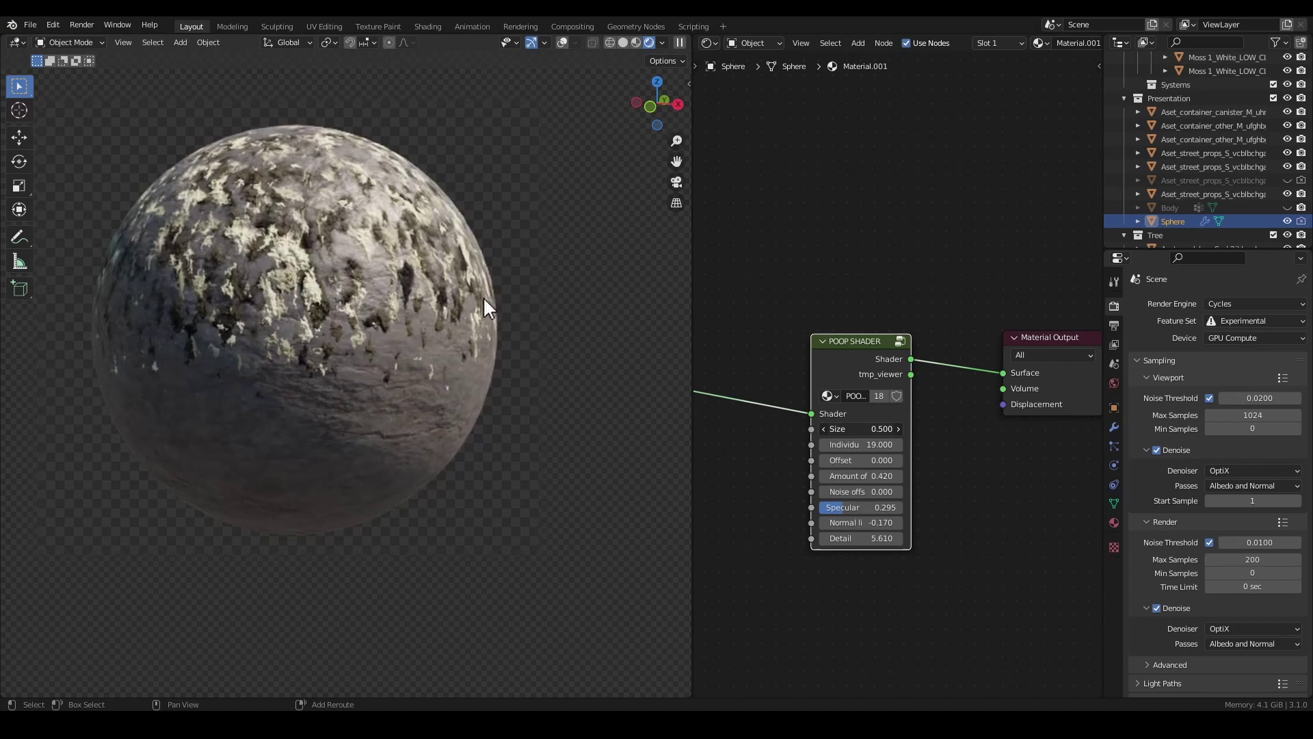
{"action": "left_click_drag", "start_coordinate": [484, 297], "coordinate": [344, 357]}
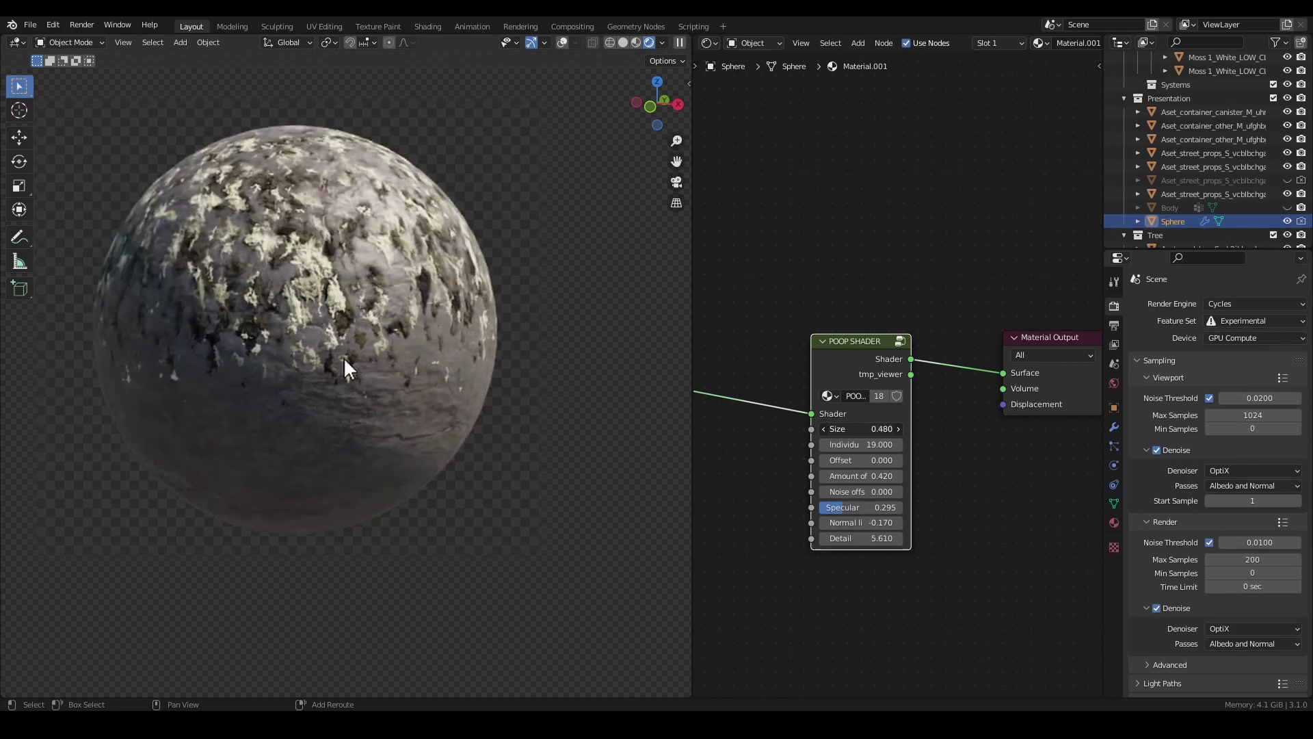
{"action": "left_click_drag", "start_coordinate": [284, 254], "coordinate": [90, 349]}
{"action": "left_click_drag", "start_coordinate": [859, 430], "coordinate": [850, 429]}
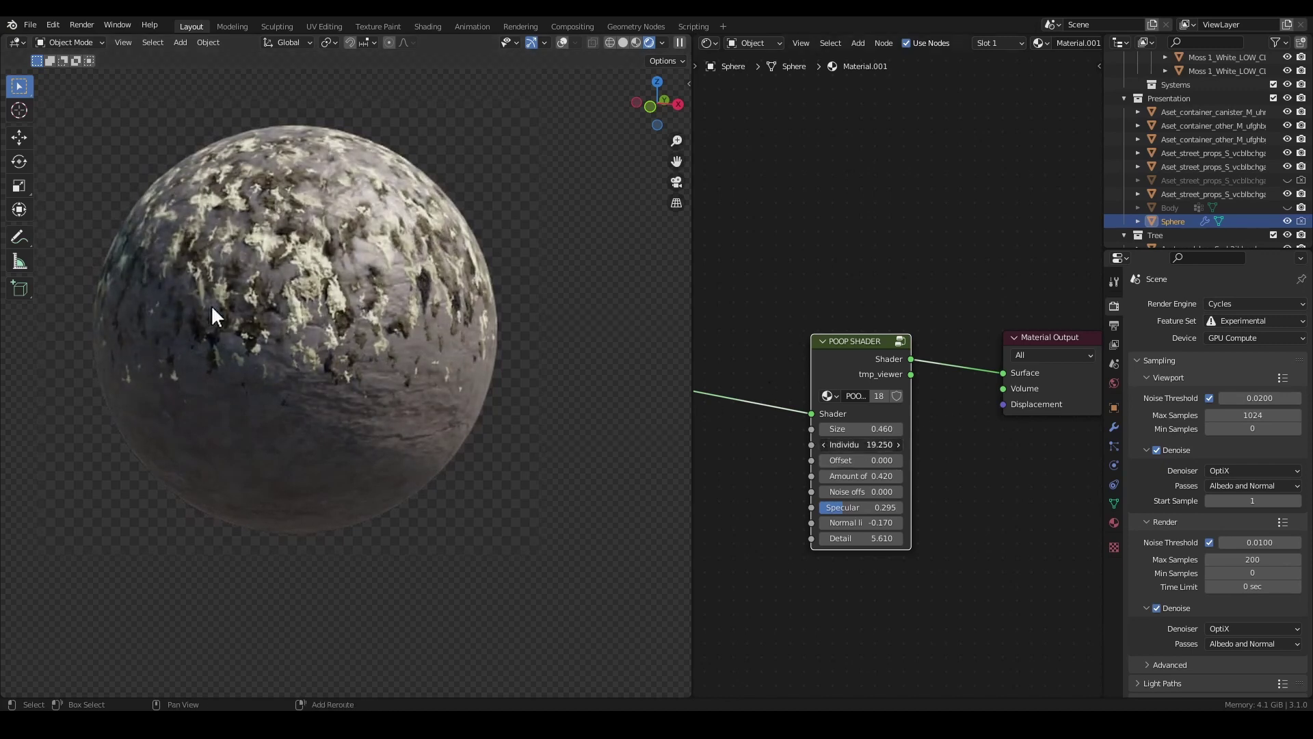
{"action": "left_click_drag", "start_coordinate": [862, 444], "coordinate": [894, 445]}
{"action": "mouse_move", "coordinate": [872, 444]}
{"action": "left_mouse_down"}
{"action": "mouse_move", "coordinate": [842, 444]}
{"action": "mouse_move", "coordinate": [893, 443]}
{"action": "mouse_move", "coordinate": [893, 460]}
{"action": "left_mouse_up"}
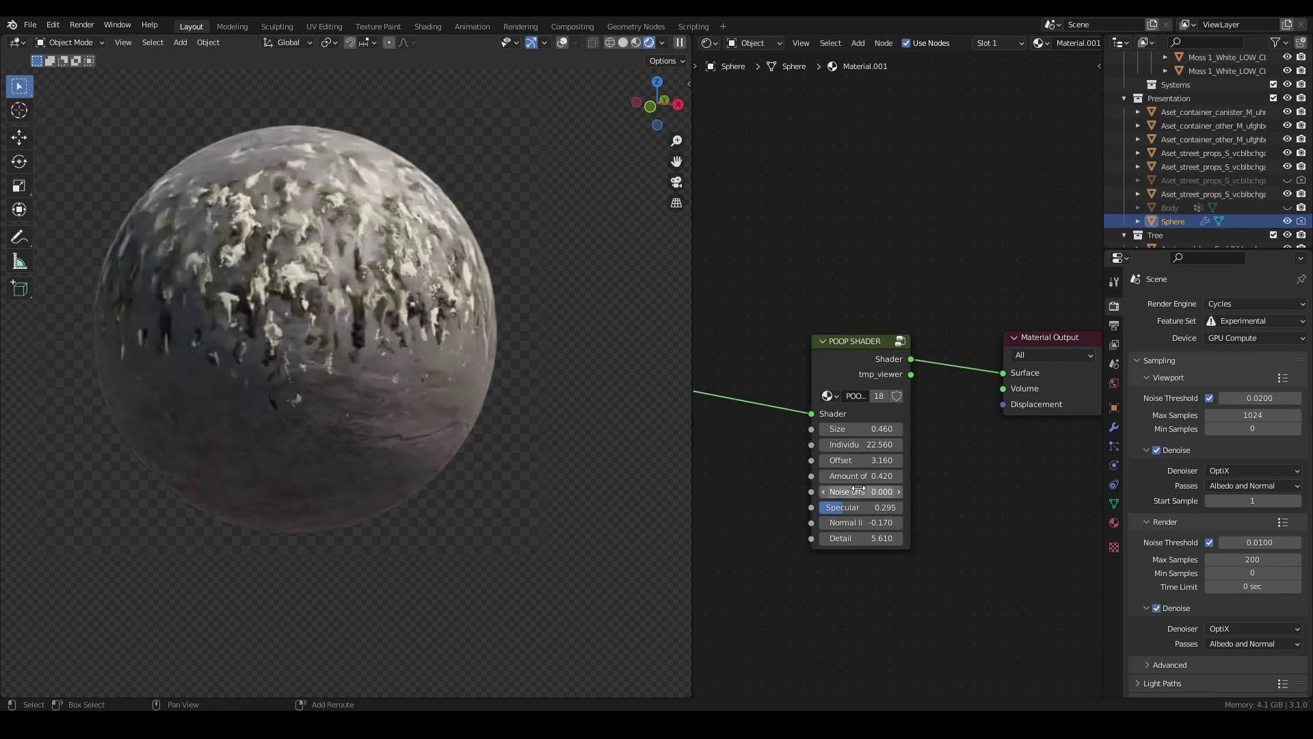
Set POOP SHADER Amount to 0.480 and Noise offset to 2.700, then inspect the sphere
{"action": "left_click_drag", "start_coordinate": [862, 492], "coordinate": [870, 476]}
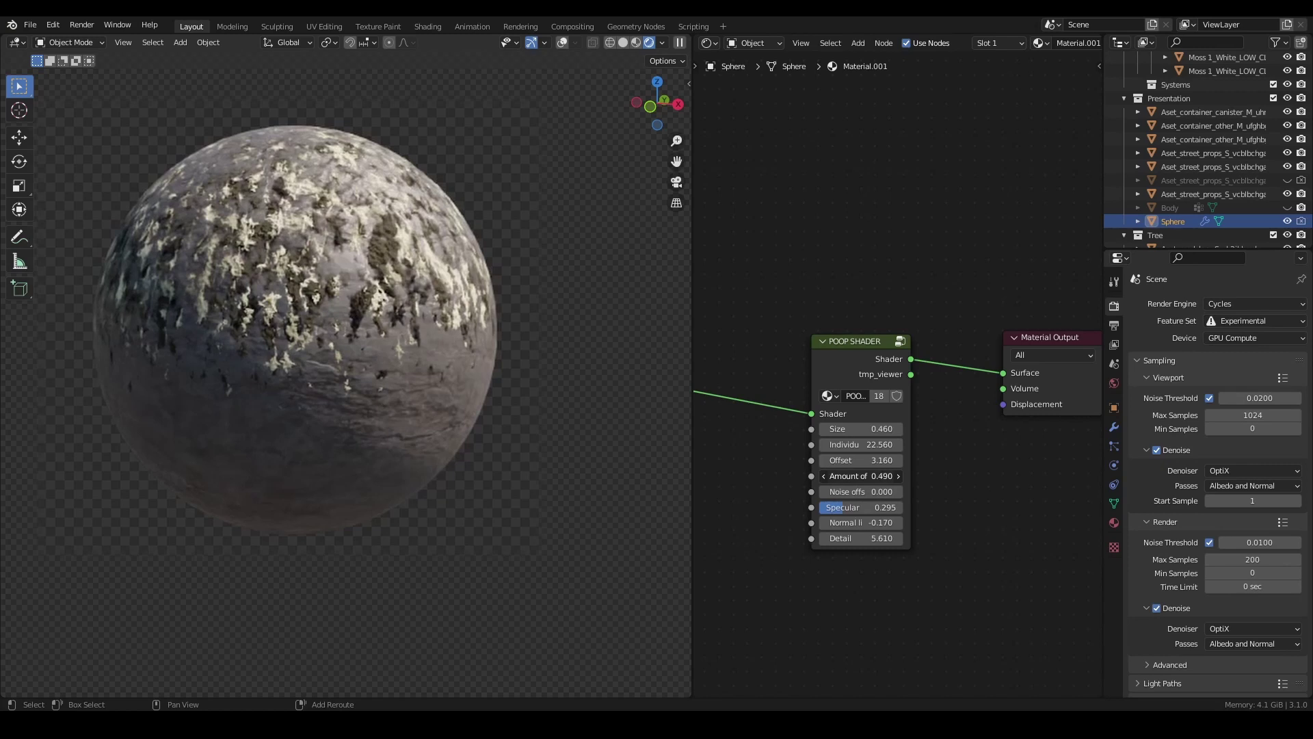
{"action": "left_click_drag", "start_coordinate": [862, 476], "coordinate": [877, 476]}
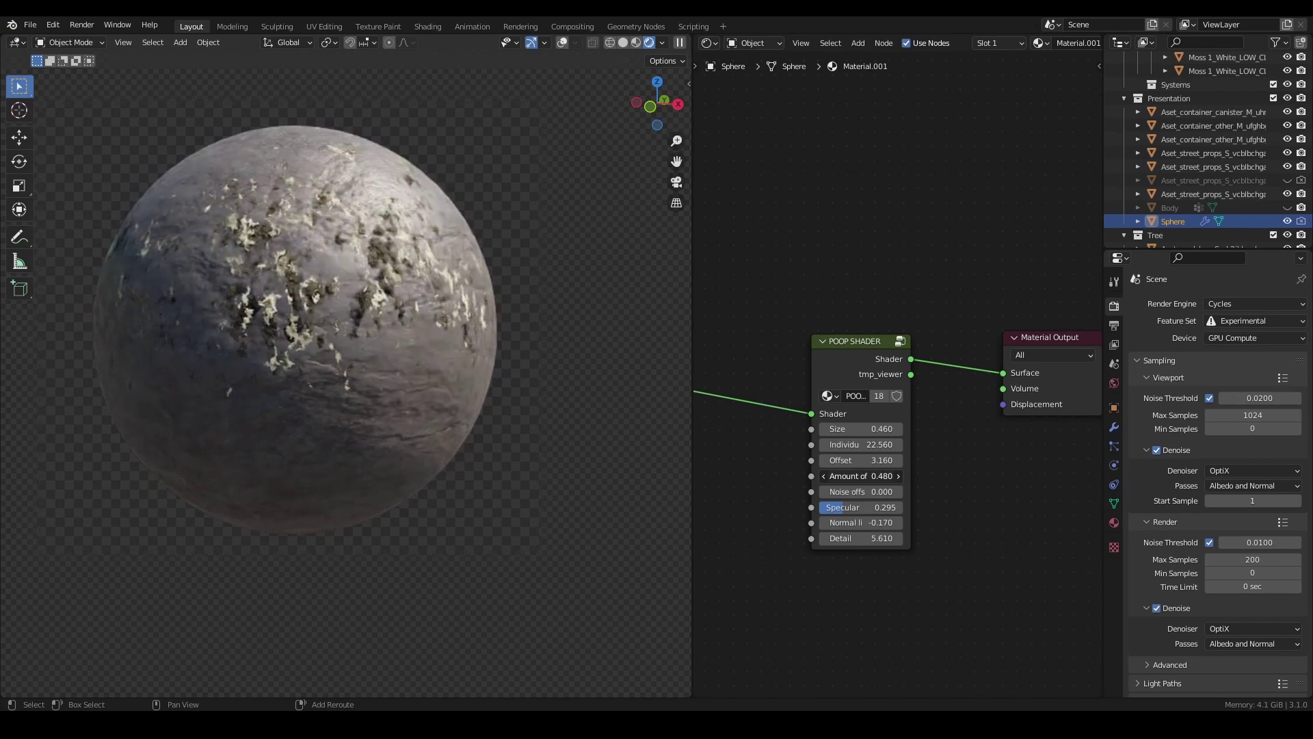
{"action": "left_click_drag", "start_coordinate": [858, 494], "coordinate": [918, 493]}
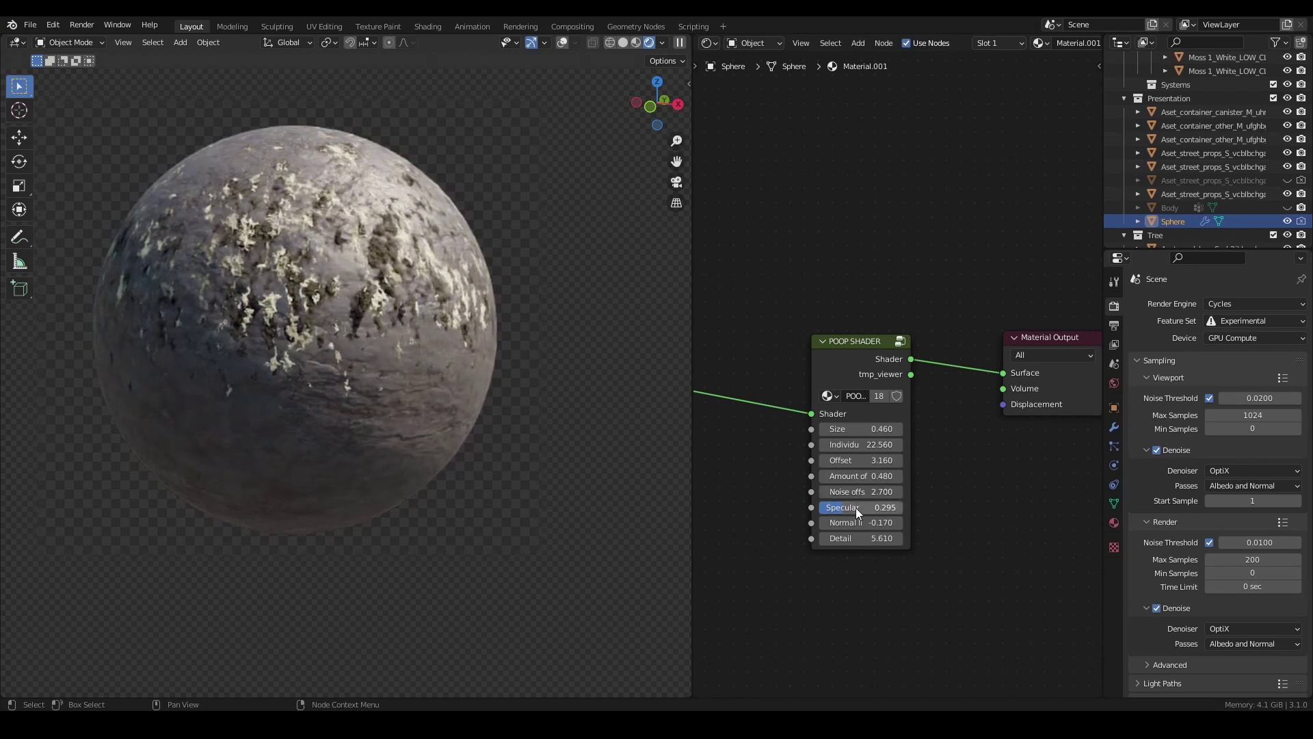
{"action": "middle_click_drag", "start_coordinate": [431, 308], "coordinate": [339, 308]}
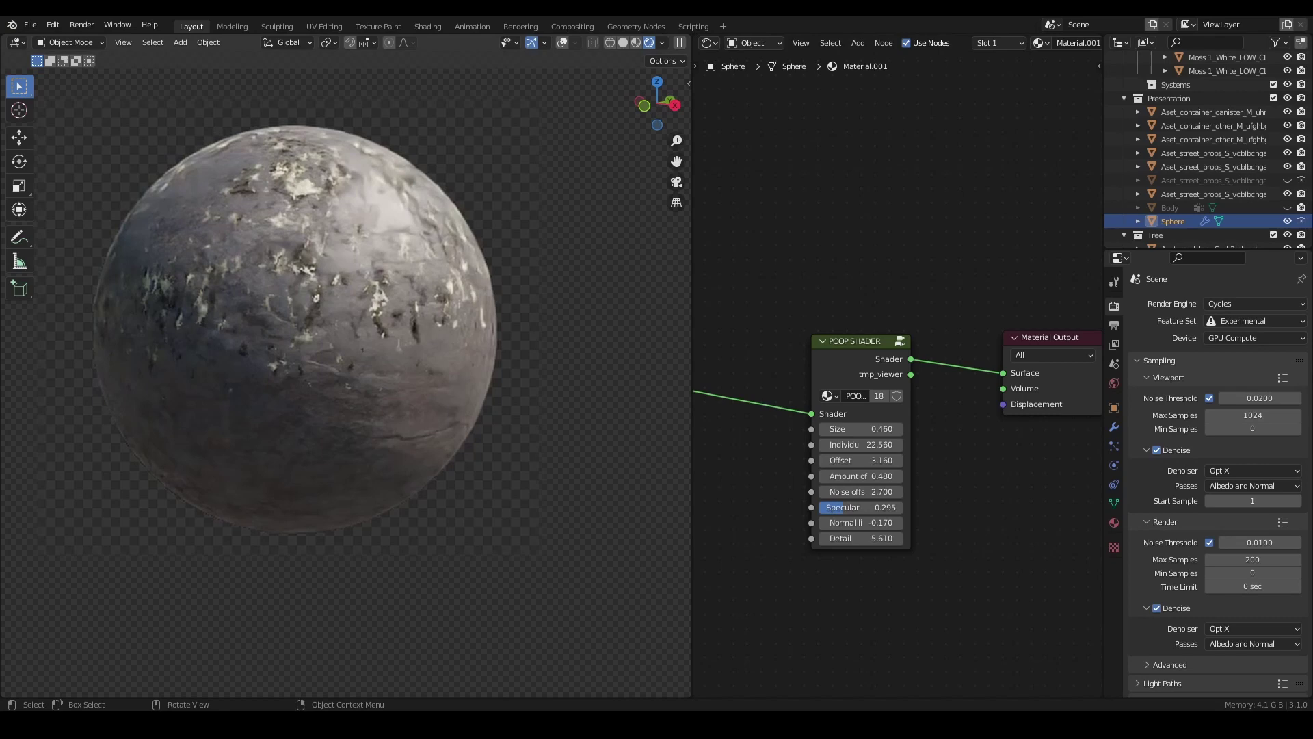
{"action": "scroll", "coordinate": [268, 271], "scroll_direction": "up", "scroll_amount": 4}
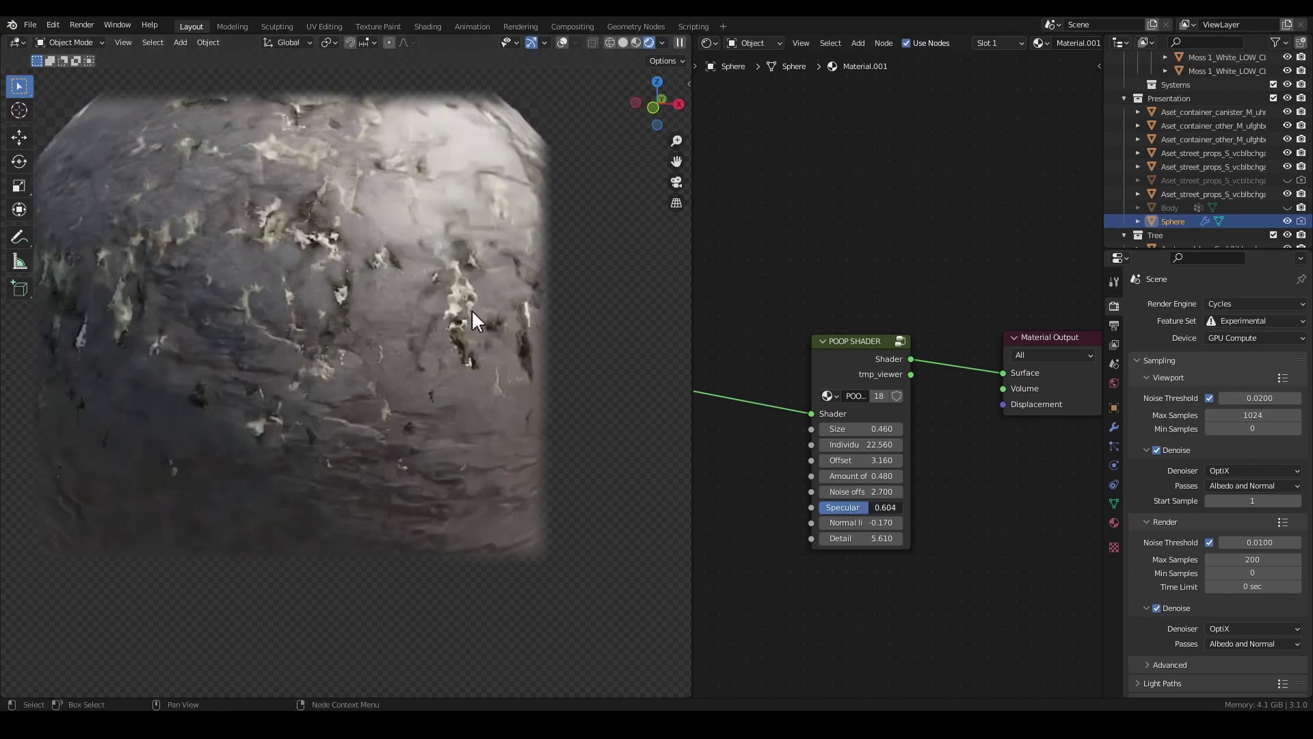
{"action": "scroll", "coordinate": [154, 328], "scroll_direction": "down", "scroll_amount": 4}
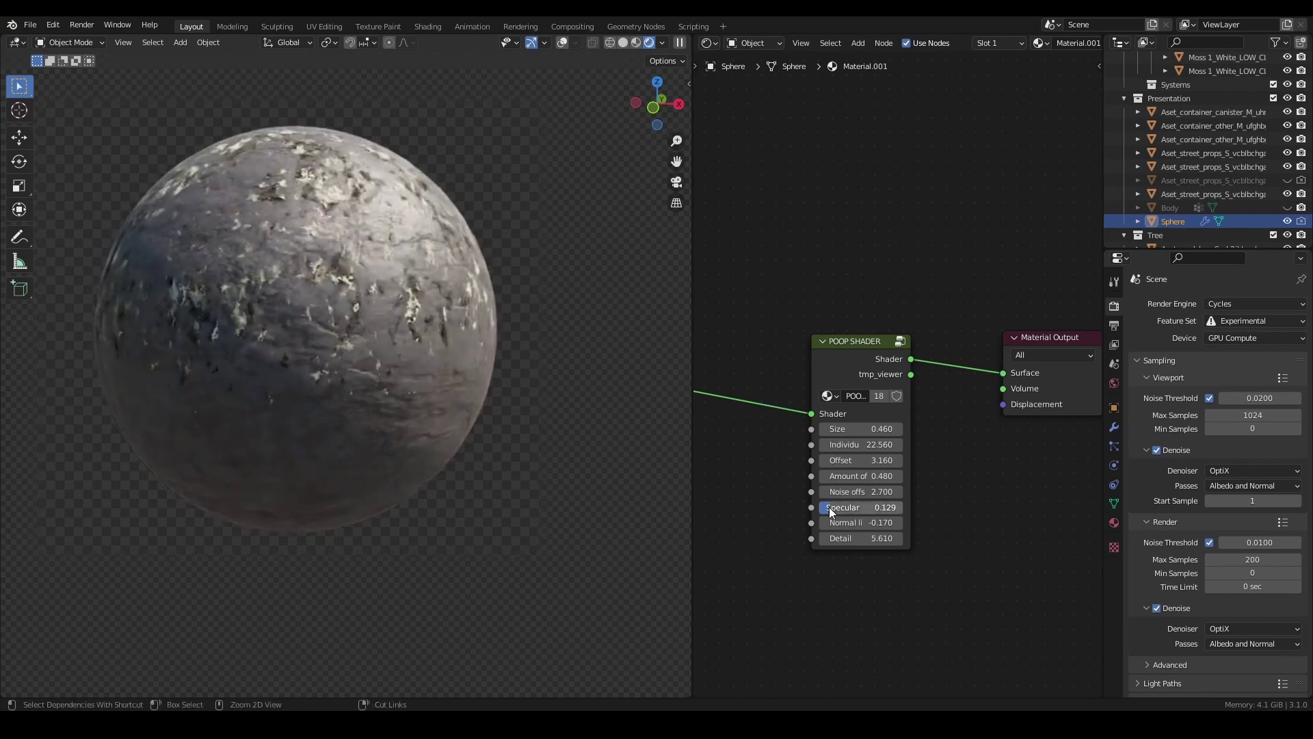
Set the droppings' Specular back to 0.295 and check the sphere's shading
{"action": "left_click_drag", "start_coordinate": [829, 507], "coordinate": [868, 511]}
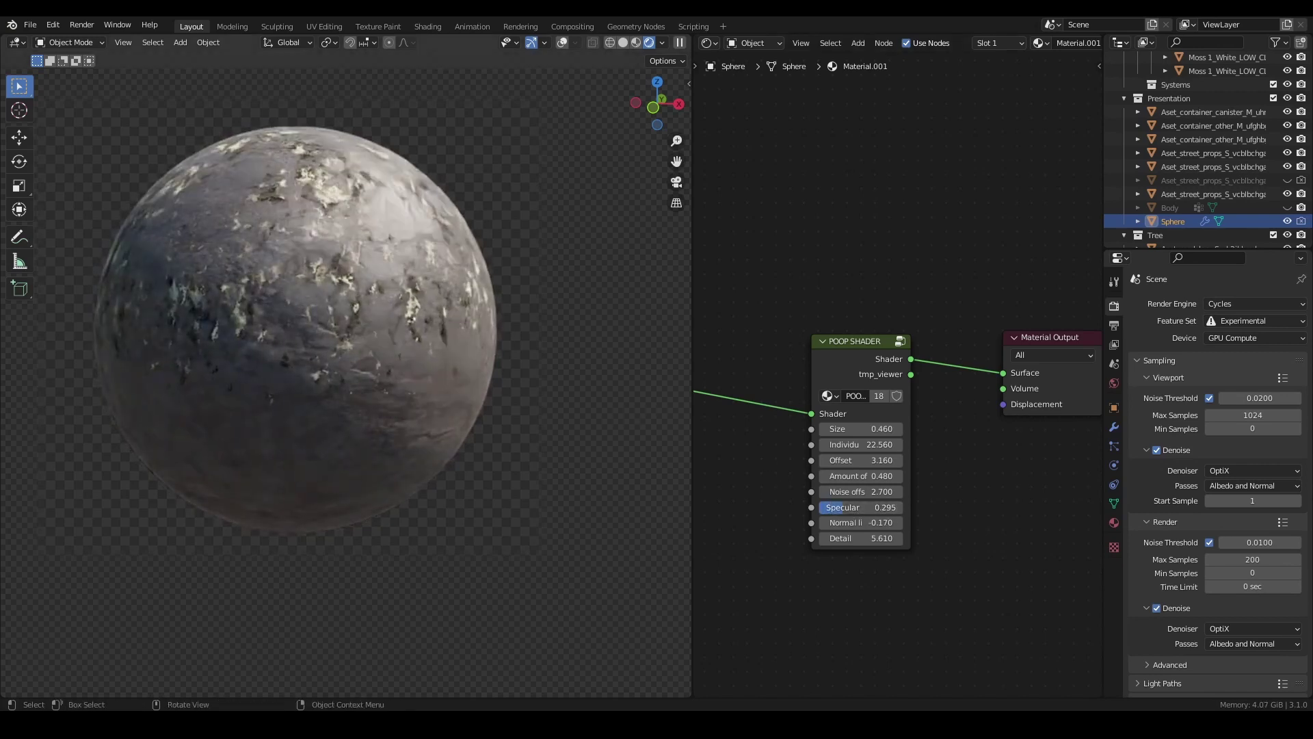
{"action": "middle_click_drag", "start_coordinate": [359, 185], "coordinate": [385, 195]}
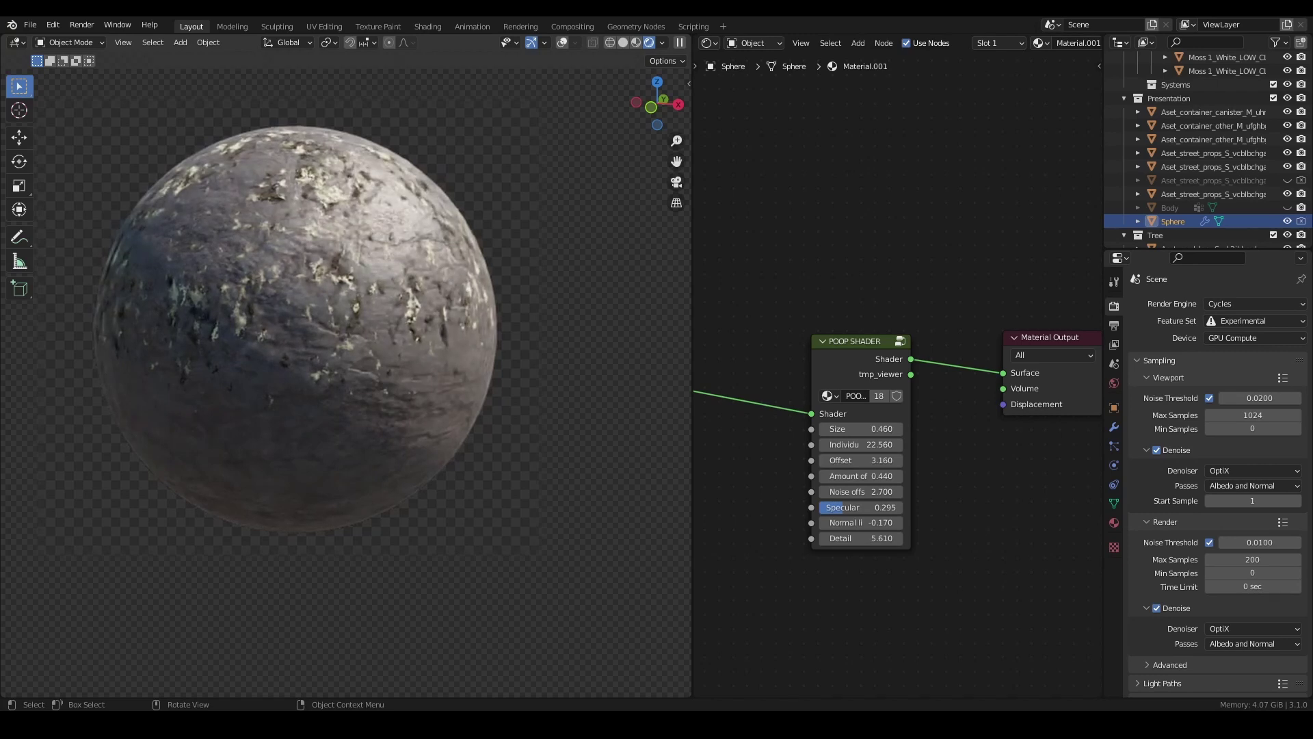
{"action": "scroll", "coordinate": [388, 469], "scroll_direction": "down", "scroll_amount": 3}
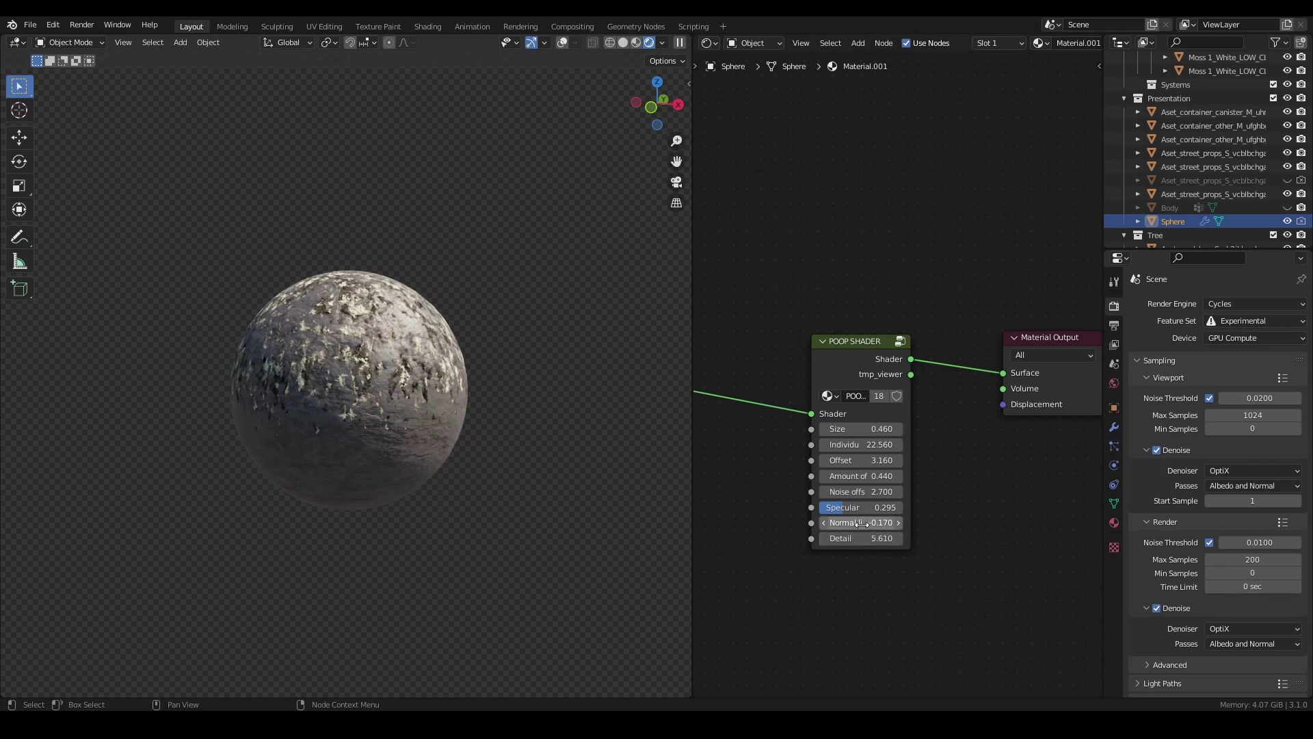
Settle the POOP SHADER Normal limit at -0.050 and drag Detail slightly lower
{"action": "left_click_drag", "start_coordinate": [860, 523], "coordinate": [533, 522]}
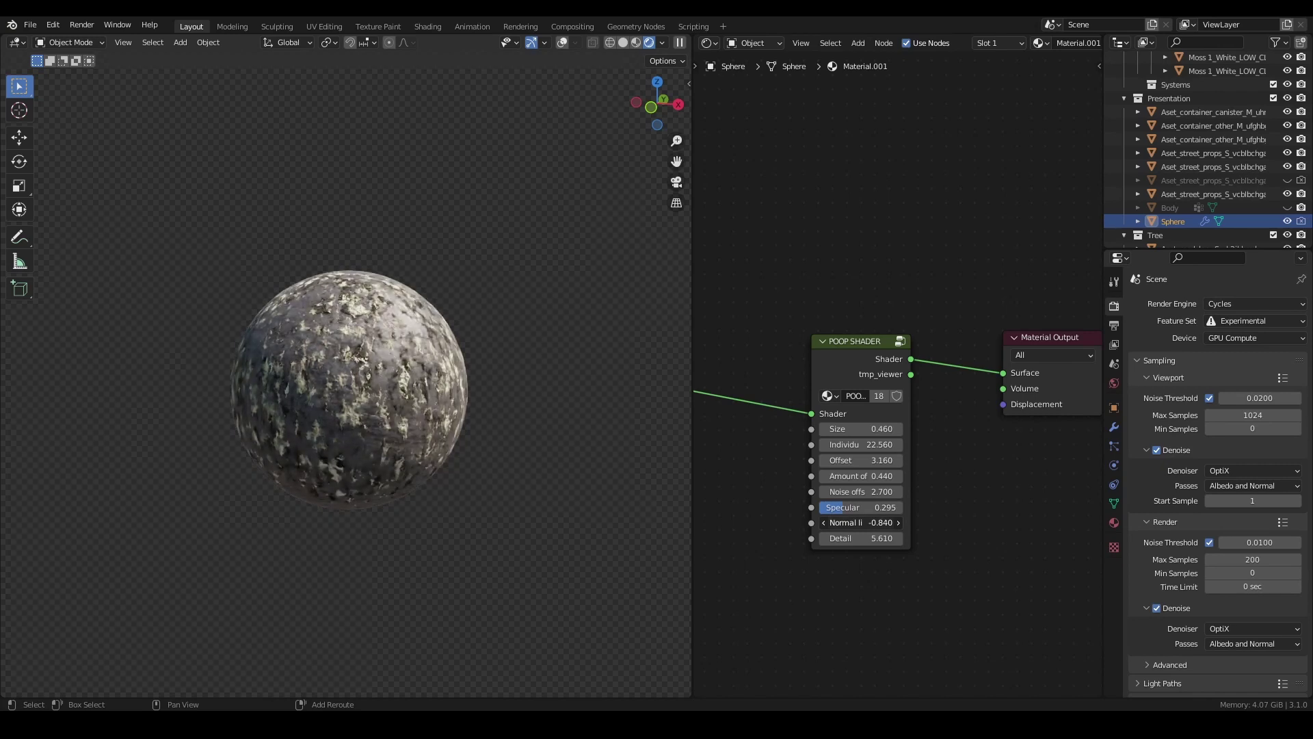
{"action": "left_click_drag", "start_coordinate": [533, 523], "coordinate": [841, 523]}
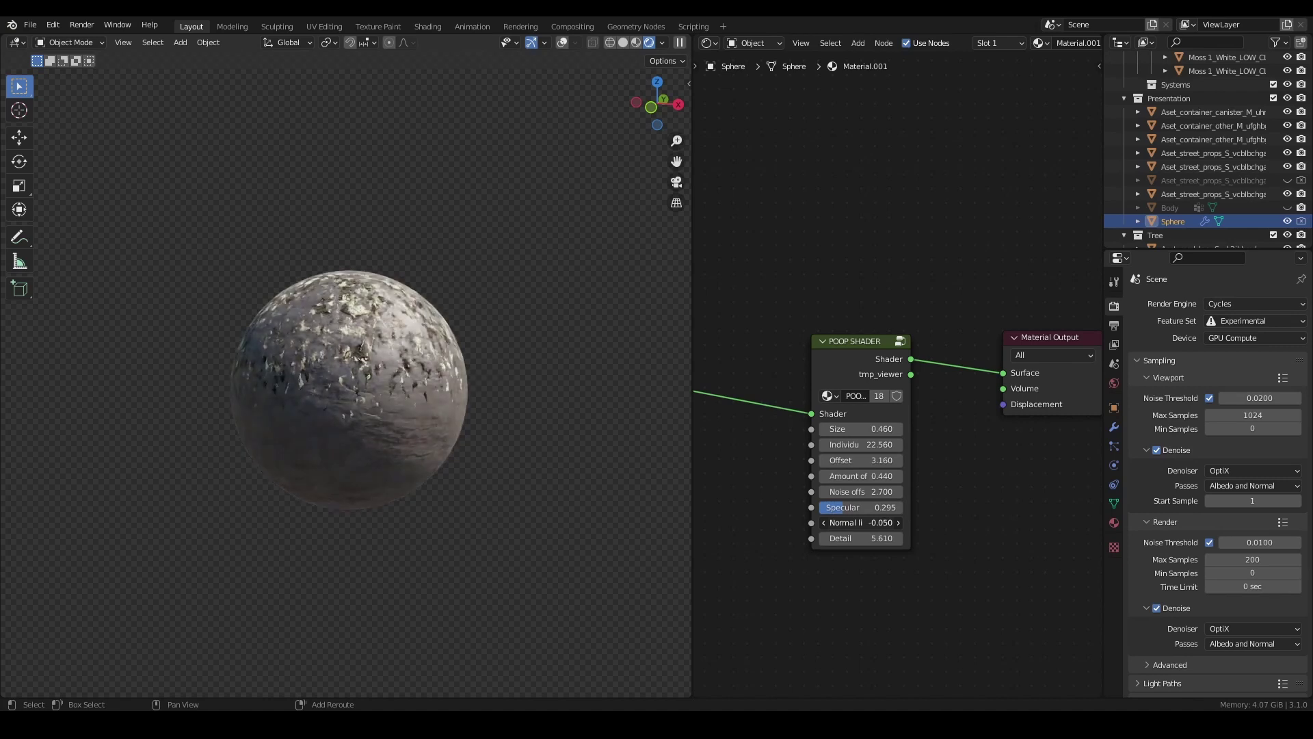
{"action": "left_click_drag", "start_coordinate": [862, 522], "coordinate": [821, 523]}
{"action": "scroll", "coordinate": [349, 339], "scroll_direction": "up", "scroll_amount": 3}
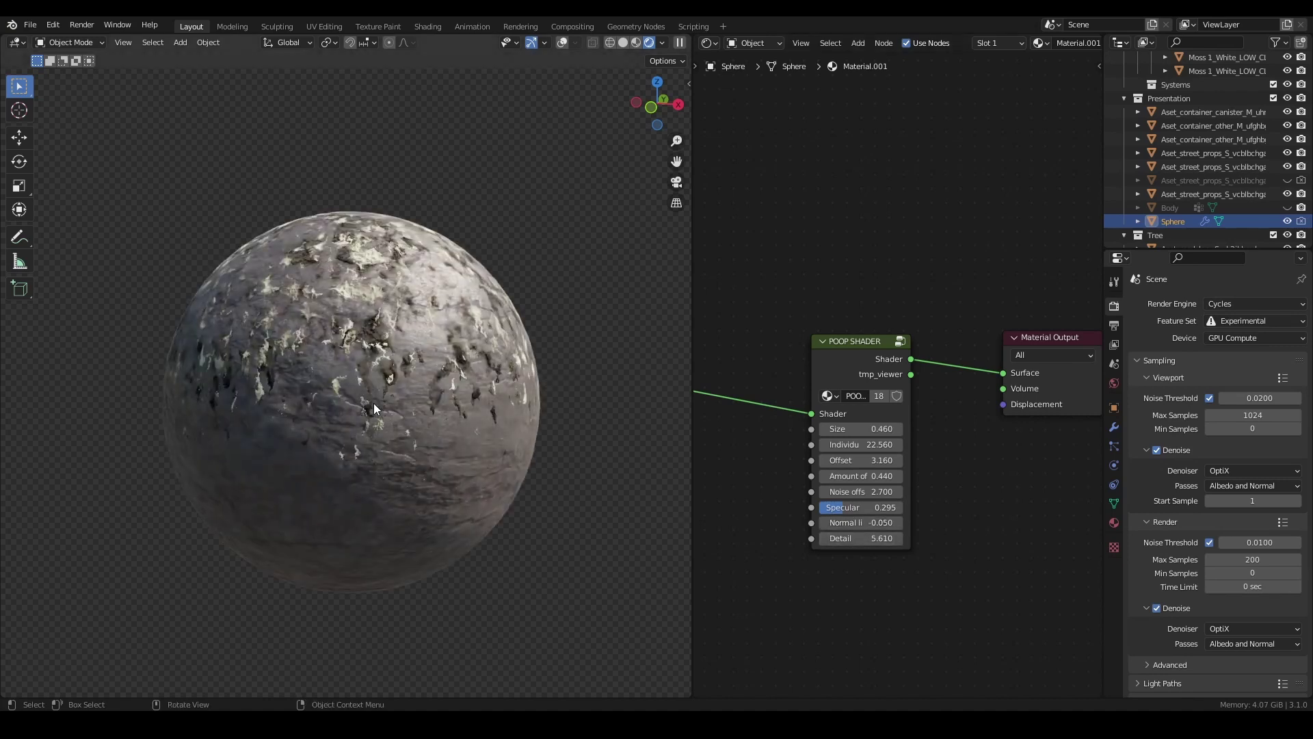
{"action": "left_click_drag", "start_coordinate": [859, 537], "coordinate": [821, 539]}
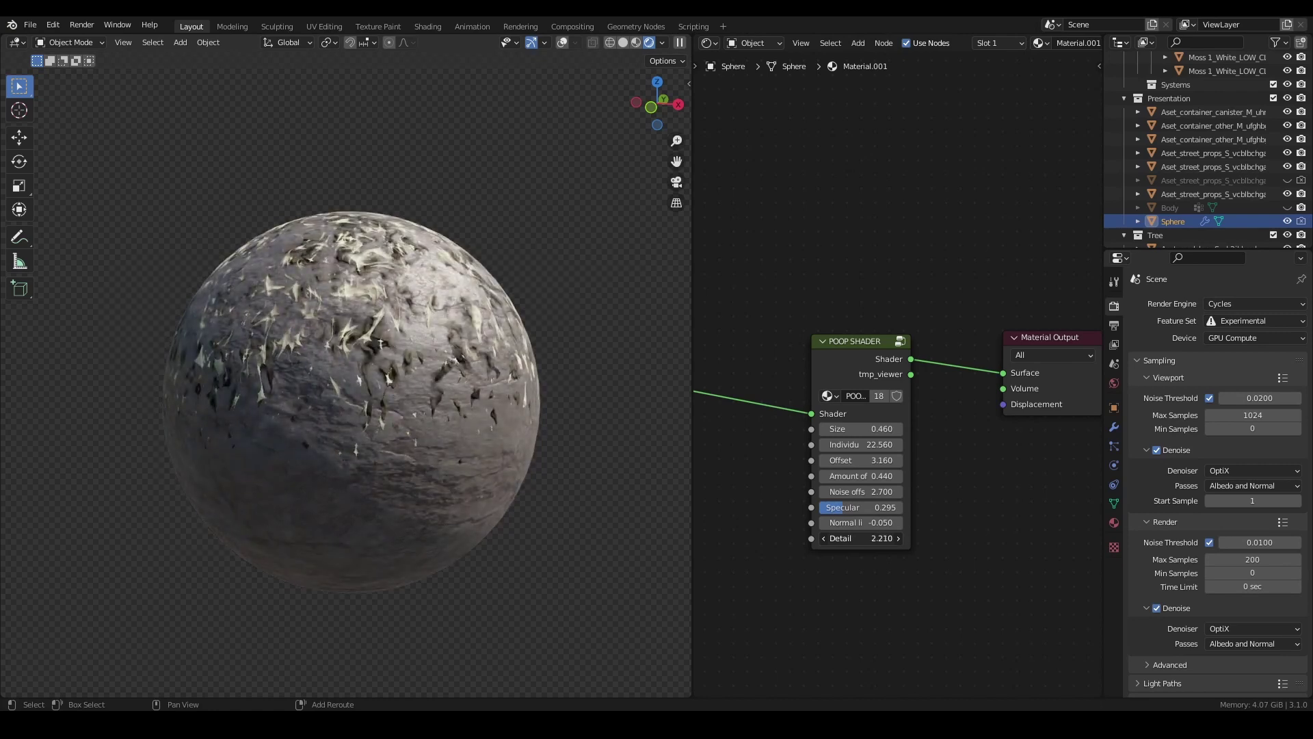
Enter 5 as the POOP SHADER node's exact Detail value
{"action": "left_click_drag", "start_coordinate": [860, 538], "coordinate": [904, 539]}
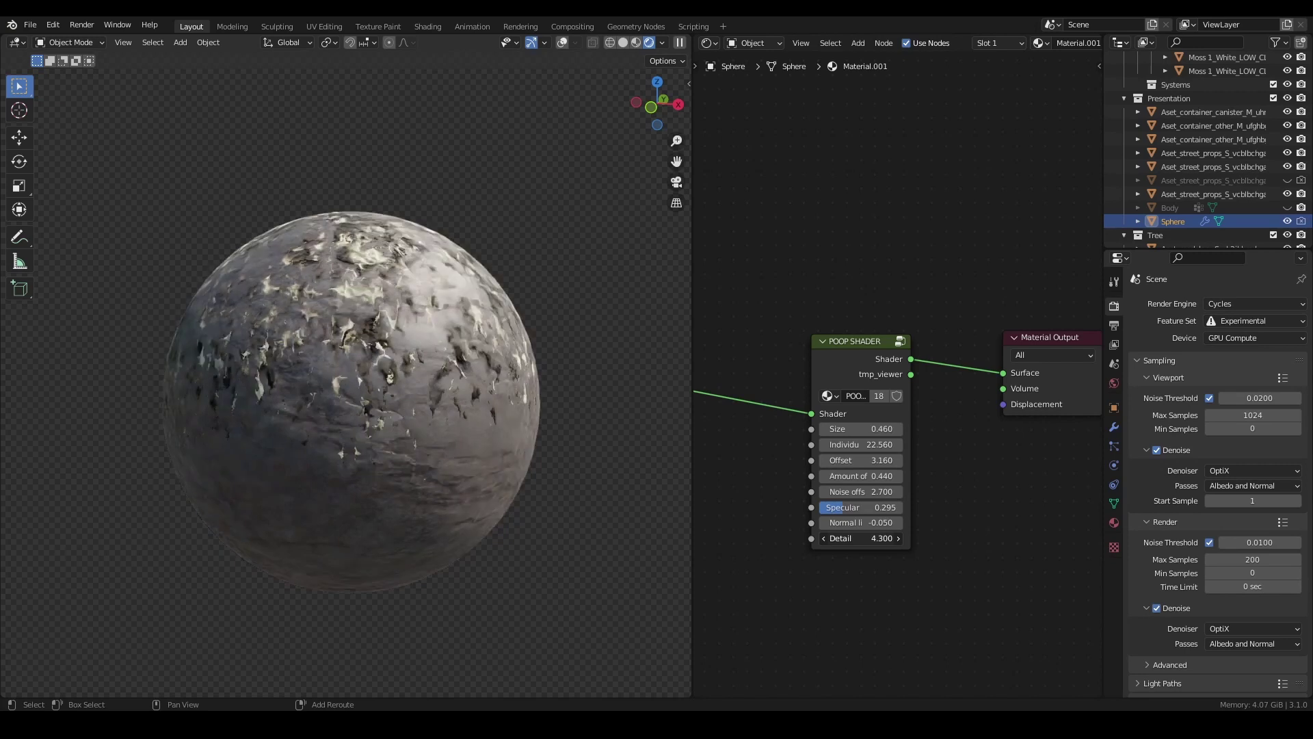
{"action": "left_click", "coordinate": [859, 538]}
{"action": "type", "text": "5"}
{"action": "key", "text": "Return"}
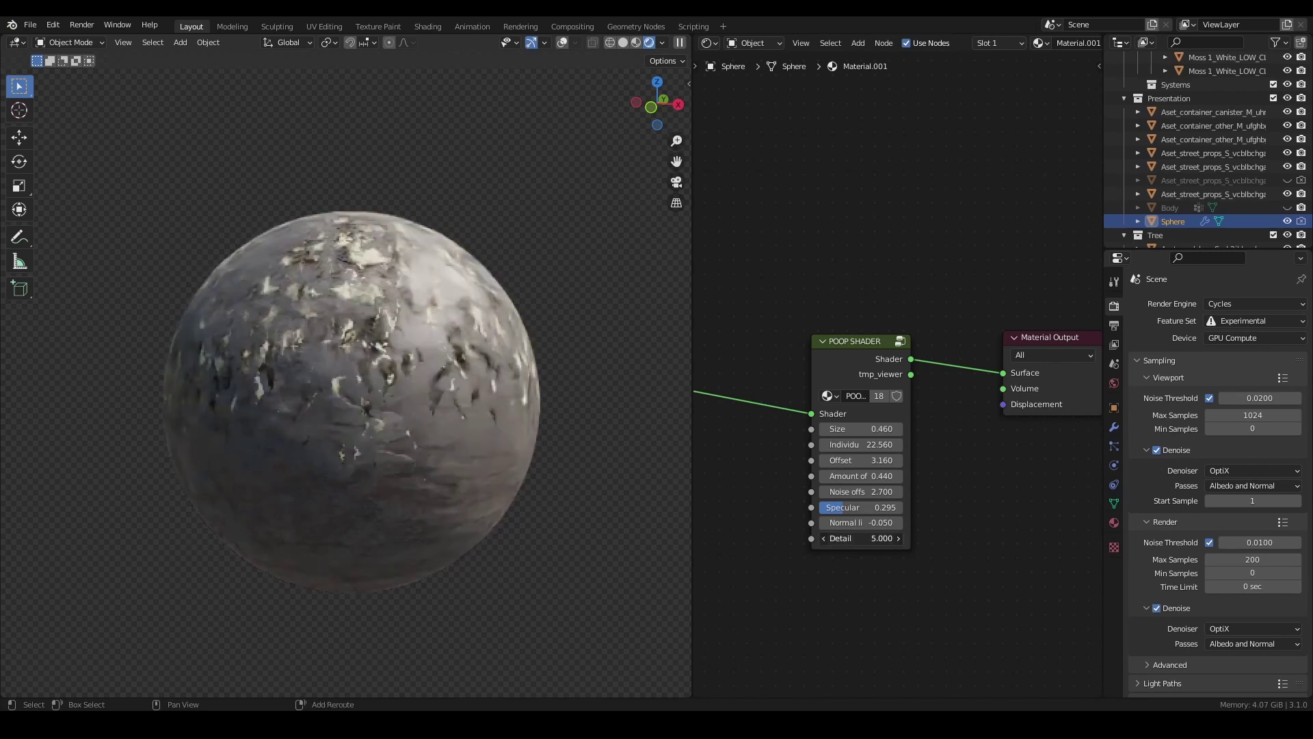
{"action": "scroll", "coordinate": [485, 444], "scroll_direction": "down", "scroll_amount": 3}
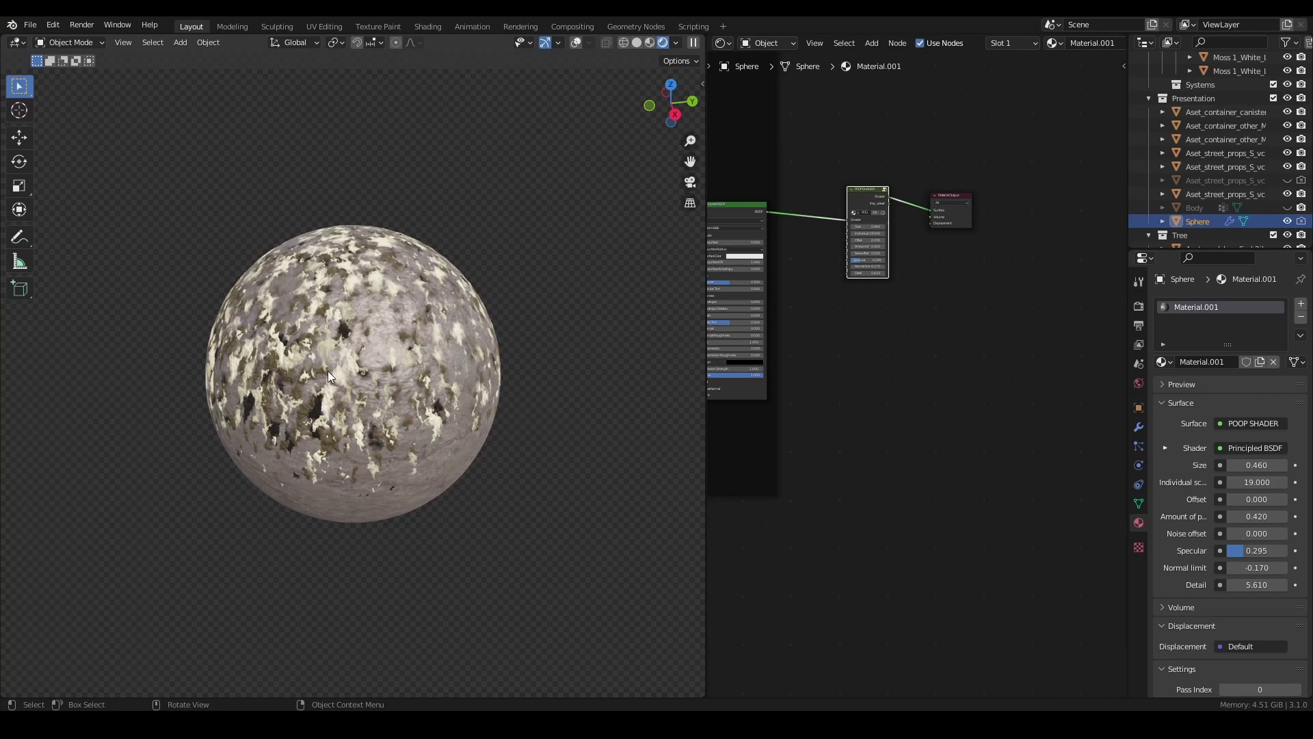
{"action": "scroll", "coordinate": [359, 384], "scroll_direction": "up", "scroll_amount": 2}
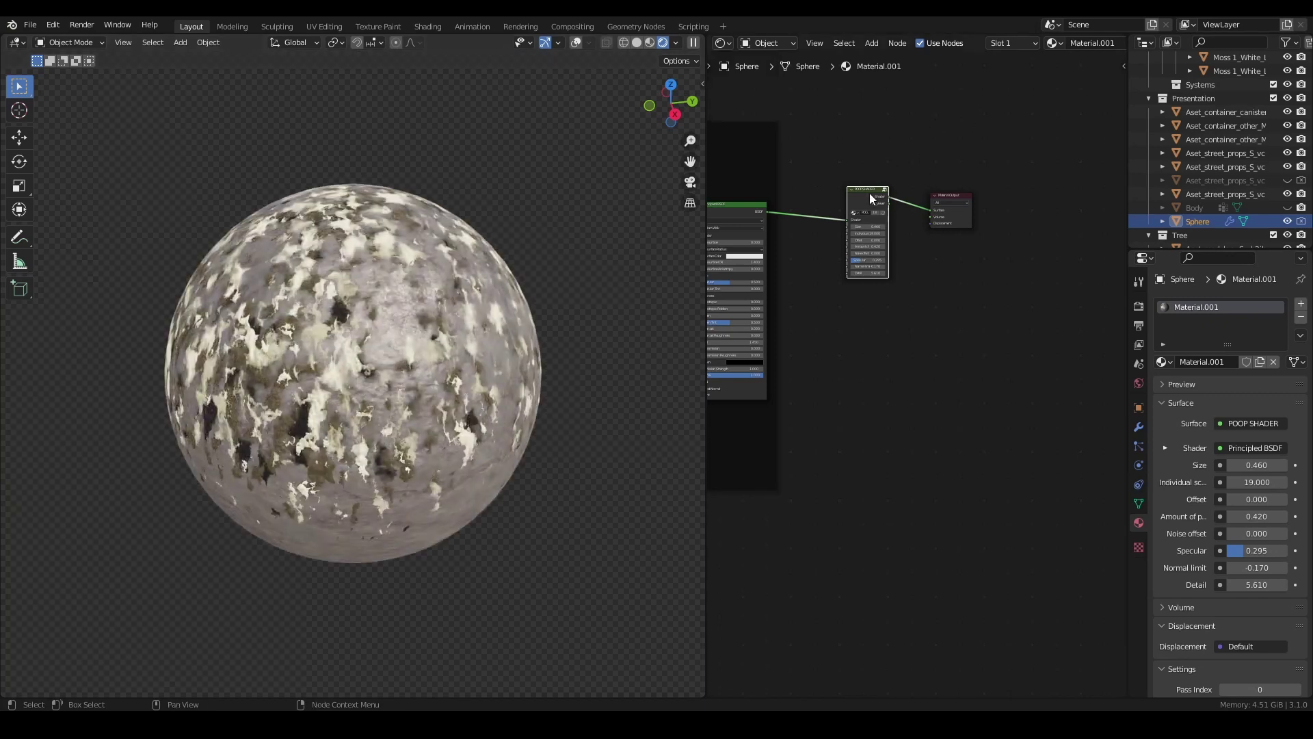
{"action": "scroll", "coordinate": [869, 194], "scroll_direction": "up", "scroll_amount": 2}
Enter the POOP SHADER group, then its Poop Mask subgroup, and show the Texture Paint Option frame
{"action": "middle_click_drag", "start_coordinate": [909, 330], "coordinate": [932, 406]}
{"action": "scroll", "coordinate": [932, 407], "scroll_direction": "up", "scroll_amount": 2}
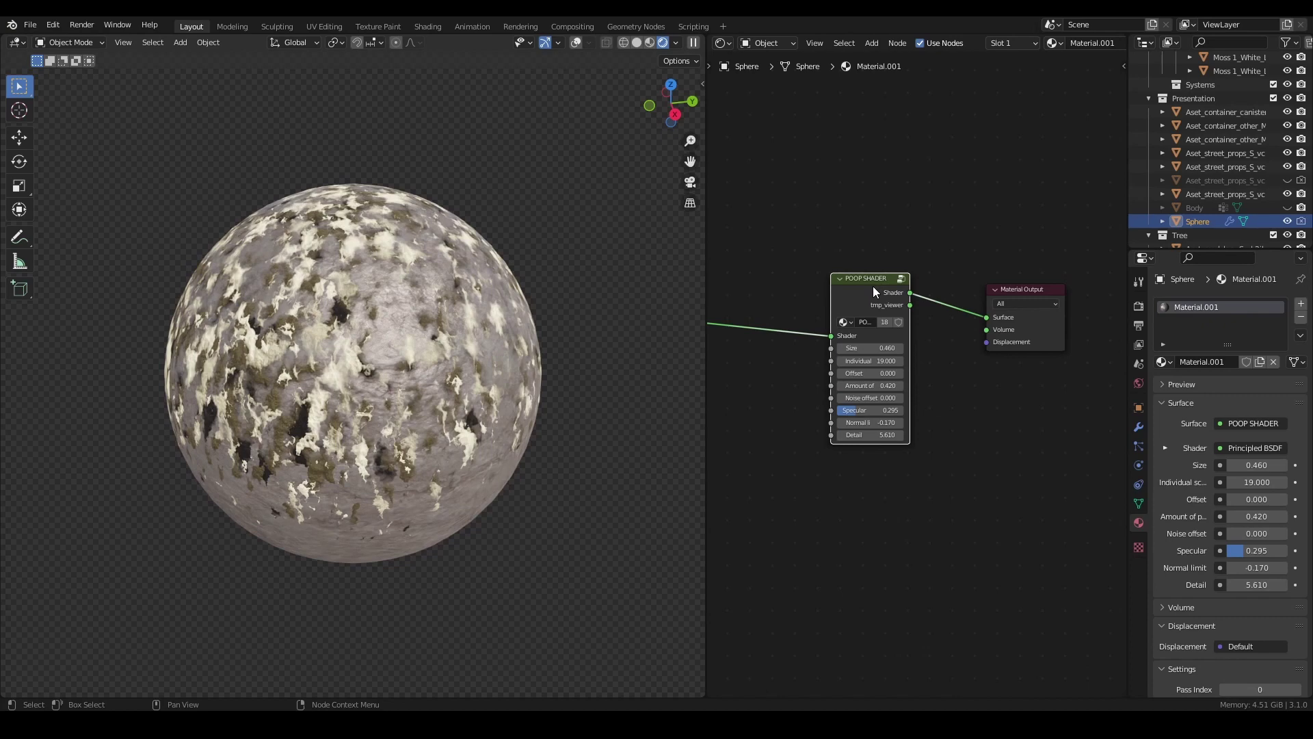
{"action": "key", "text": "Tab"}
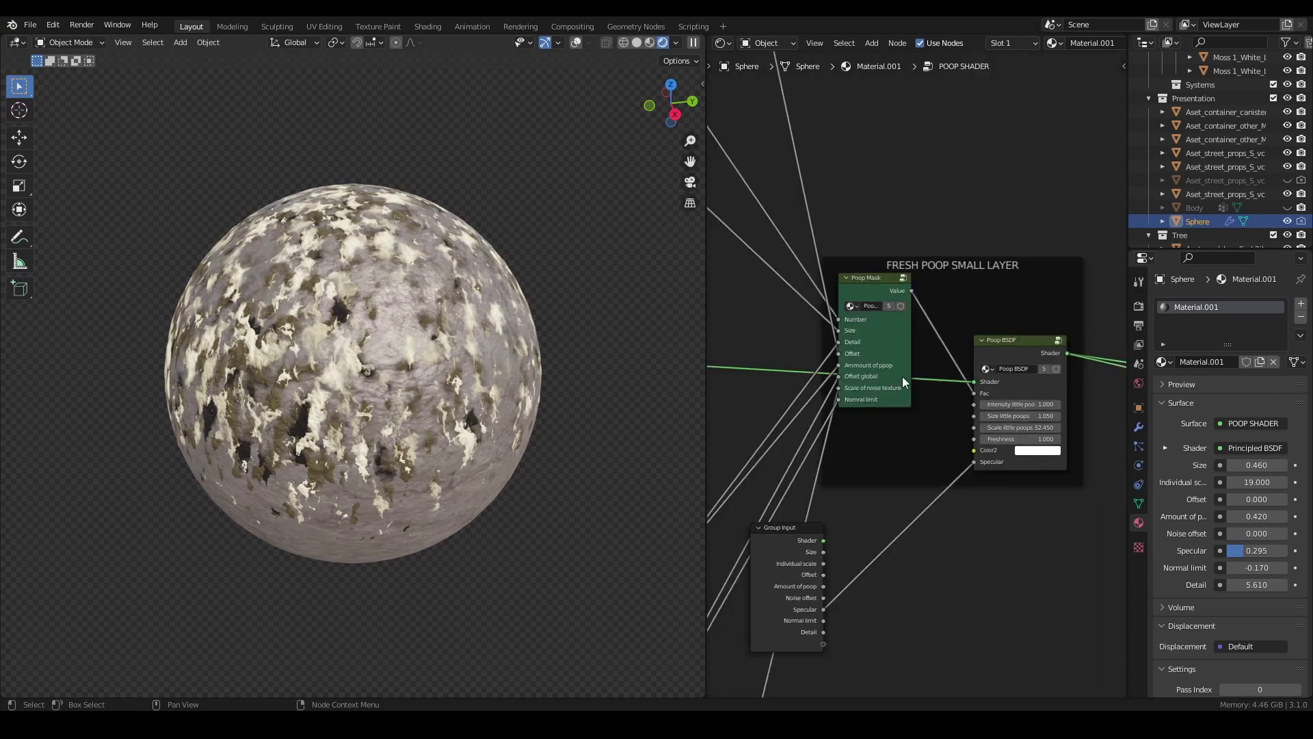
{"action": "scroll", "coordinate": [883, 311], "scroll_direction": "down", "scroll_amount": 1}
{"action": "scroll", "coordinate": [875, 304], "scroll_direction": "down", "scroll_amount": 2}
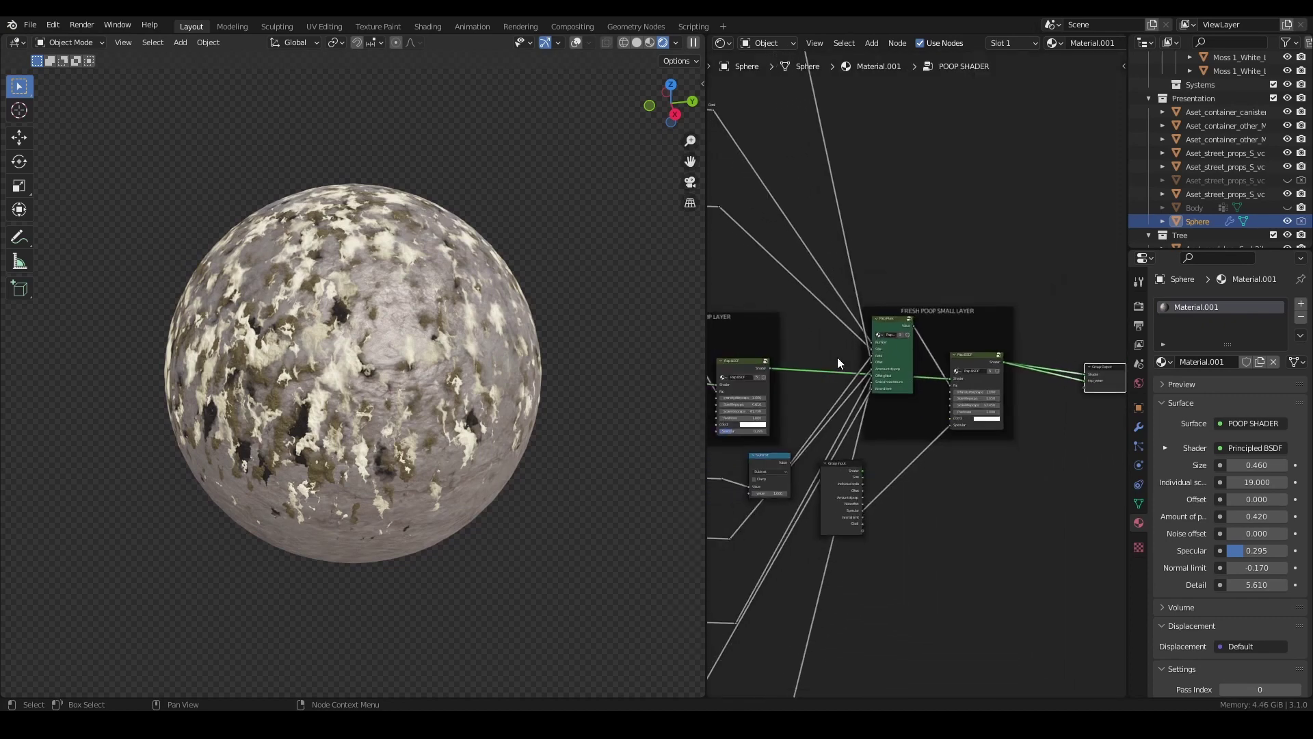
{"action": "scroll", "coordinate": [838, 357], "scroll_direction": "down", "scroll_amount": 2}
{"action": "scroll", "coordinate": [842, 396], "scroll_direction": "down", "scroll_amount": 2}
{"action": "scroll", "coordinate": [842, 397], "scroll_direction": "up", "scroll_amount": 1}
{"action": "scroll", "coordinate": [833, 405], "scroll_direction": "up", "scroll_amount": 2}
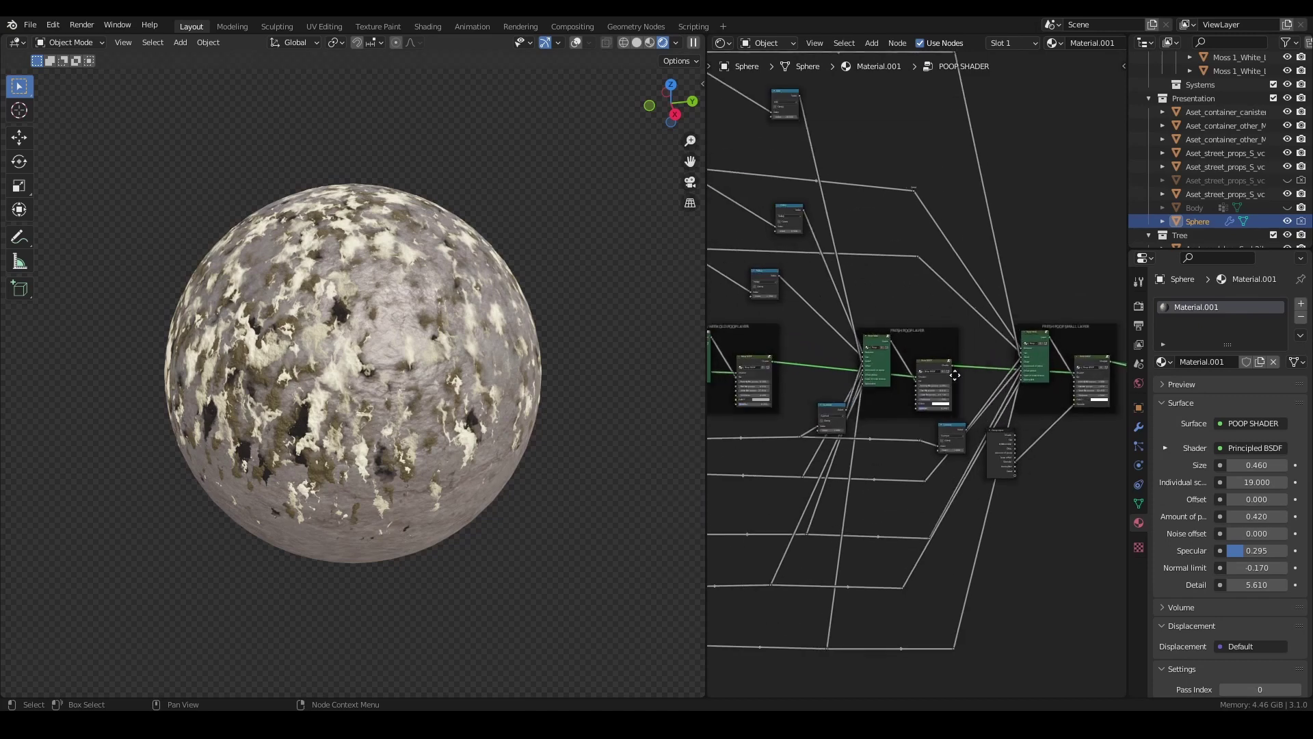
{"action": "scroll", "coordinate": [808, 427], "scroll_direction": "up", "scroll_amount": 2}
{"action": "scroll", "coordinate": [950, 406], "scroll_direction": "up", "scroll_amount": 2}
{"action": "scroll", "coordinate": [950, 407], "scroll_direction": "up", "scroll_amount": 1}
{"action": "scroll", "coordinate": [905, 453], "scroll_direction": "up", "scroll_amount": 2}
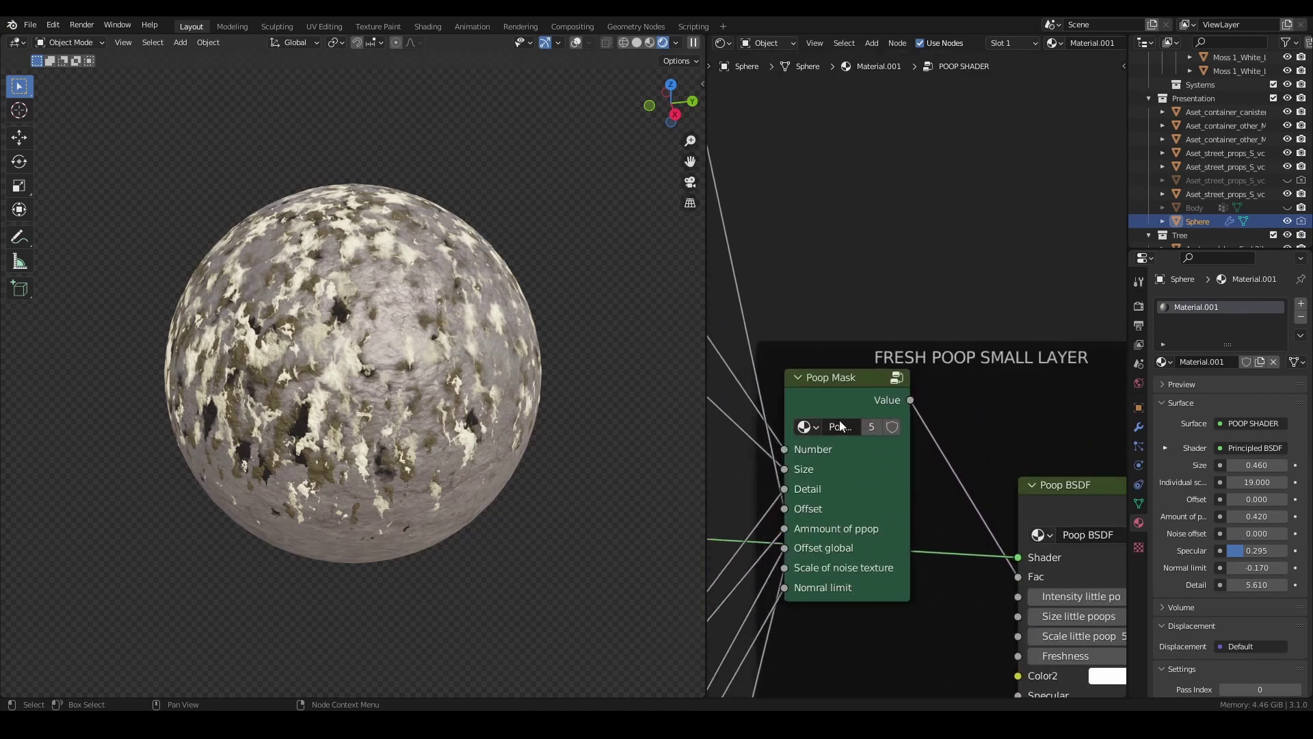
{"action": "left_click", "coordinate": [867, 406]}
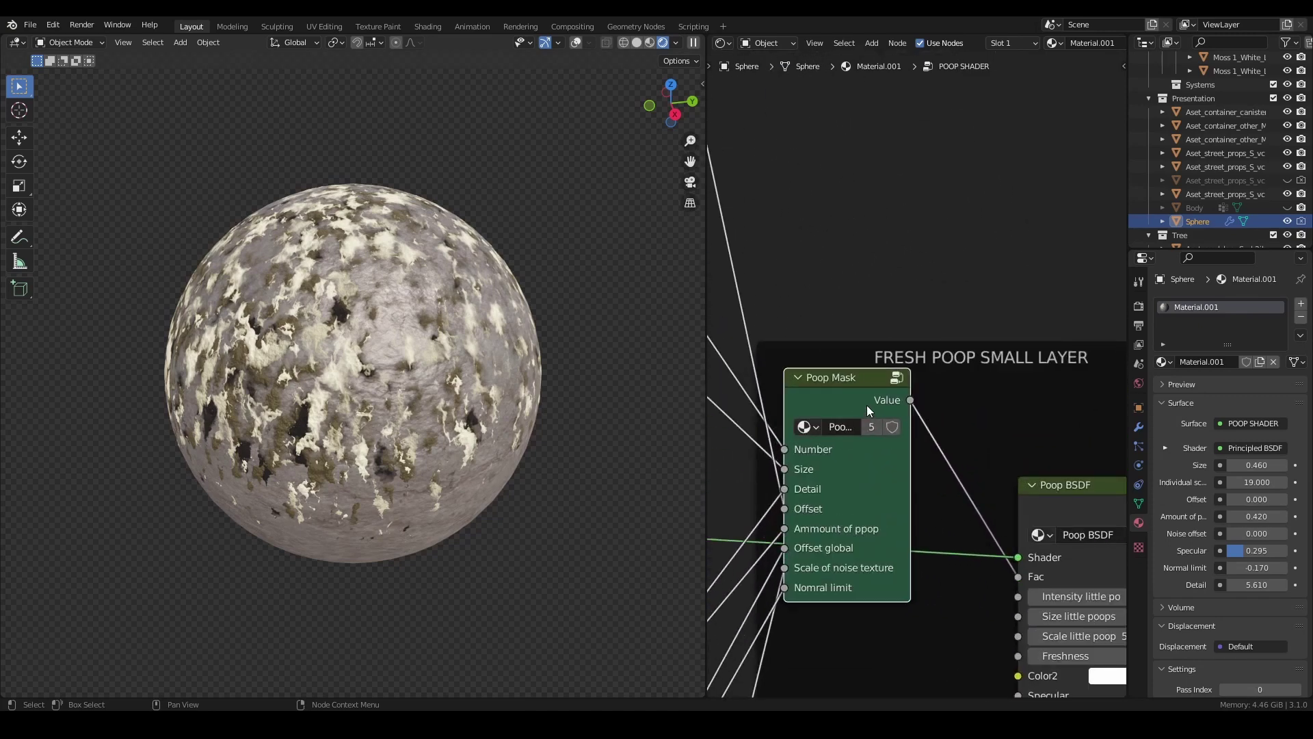
{"action": "scroll", "coordinate": [869, 418], "scroll_direction": "down", "scroll_amount": 1}
{"action": "scroll", "coordinate": [838, 409], "scroll_direction": "down", "scroll_amount": 2}
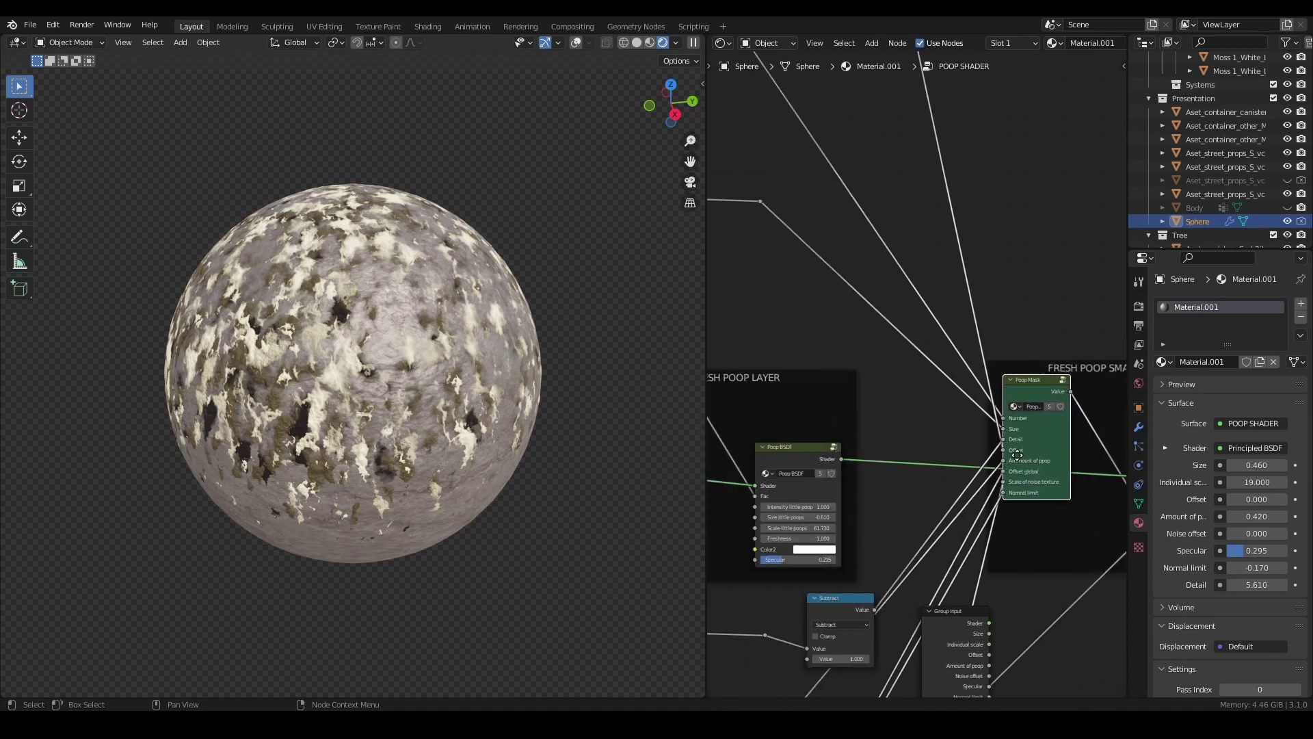
{"action": "middle_click_drag", "start_coordinate": [898, 454], "coordinate": [833, 431]}
{"action": "scroll", "coordinate": [836, 423], "scroll_direction": "up", "scroll_amount": 2}
{"action": "key", "text": "Tab"}
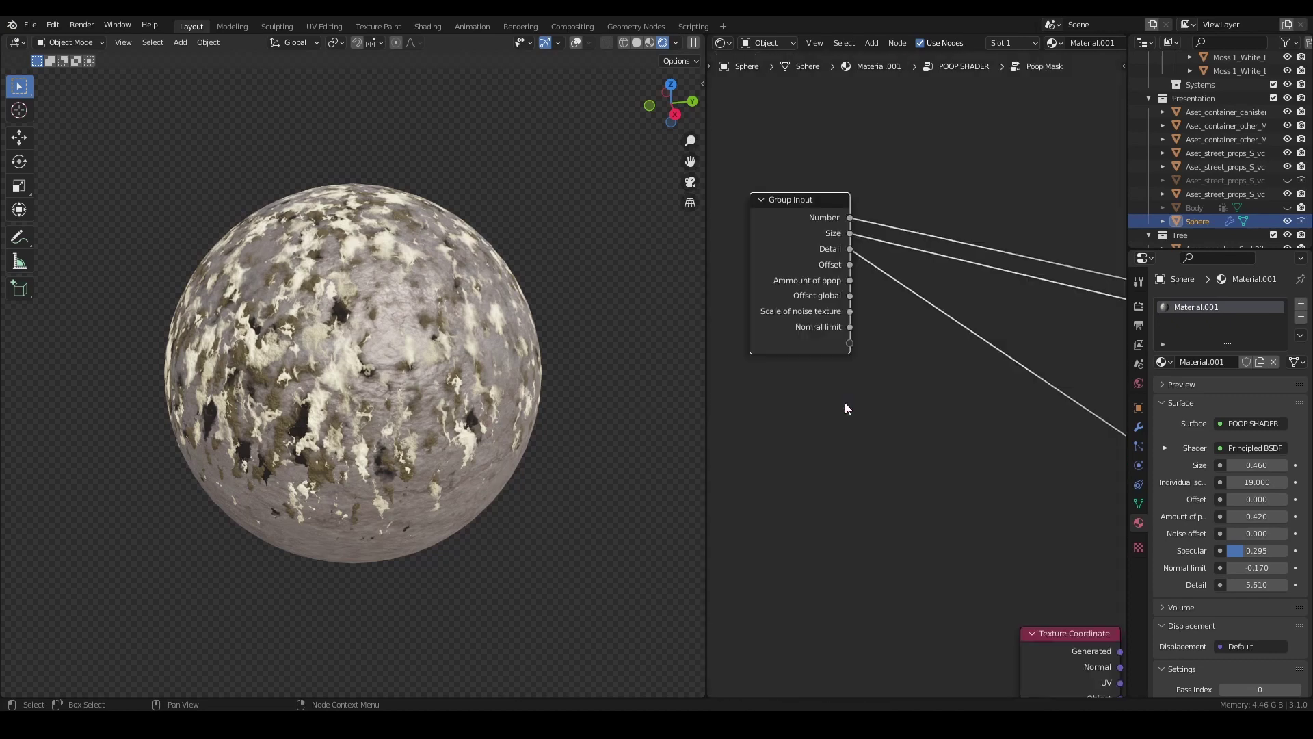
{"action": "scroll", "coordinate": [868, 457], "scroll_direction": "down", "scroll_amount": 2}
{"action": "scroll", "coordinate": [868, 457], "scroll_direction": "down", "scroll_amount": 1}
{"action": "scroll", "coordinate": [914, 462], "scroll_direction": "down", "scroll_amount": 1}
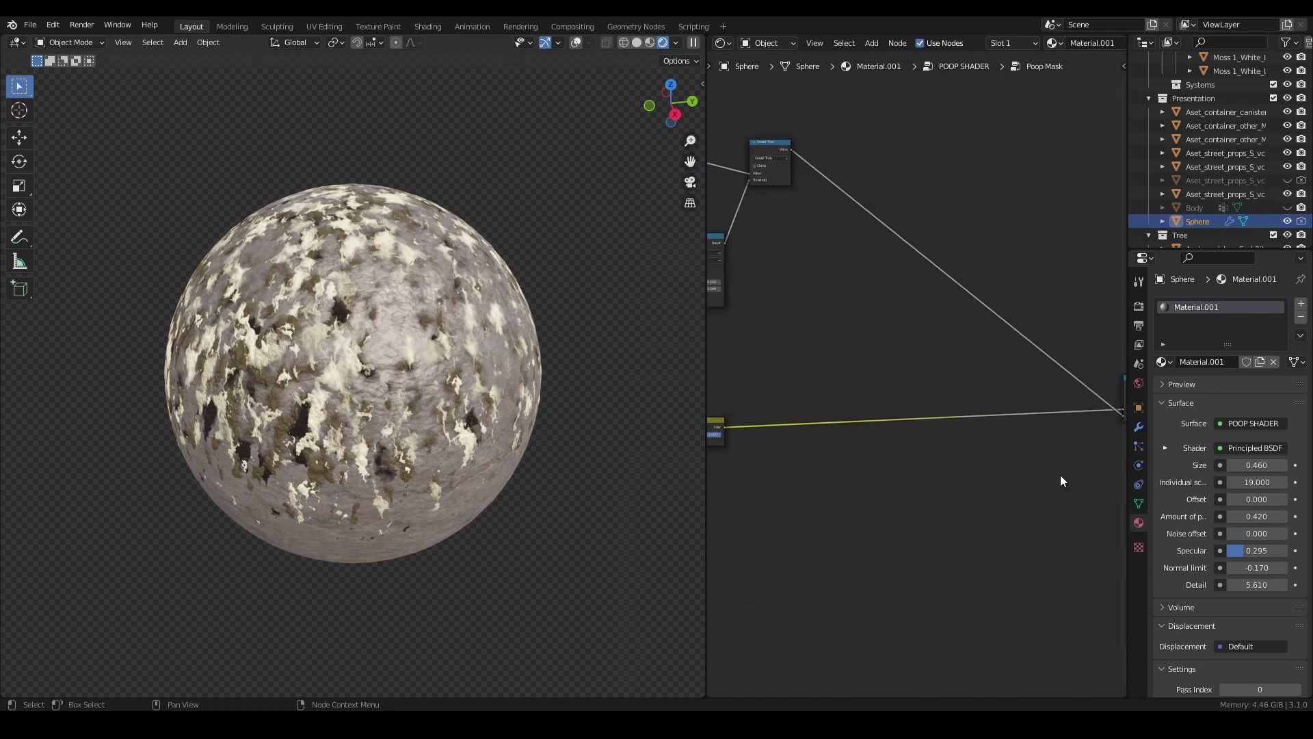
{"action": "middle_click_drag", "start_coordinate": [916, 463], "coordinate": [1003, 433]}
{"action": "scroll", "coordinate": [1003, 433], "scroll_direction": "up", "scroll_amount": 2}
{"action": "scroll", "coordinate": [915, 374], "scroll_direction": "up", "scroll_amount": 2}
{"action": "scroll", "coordinate": [913, 374], "scroll_direction": "up", "scroll_amount": 1}
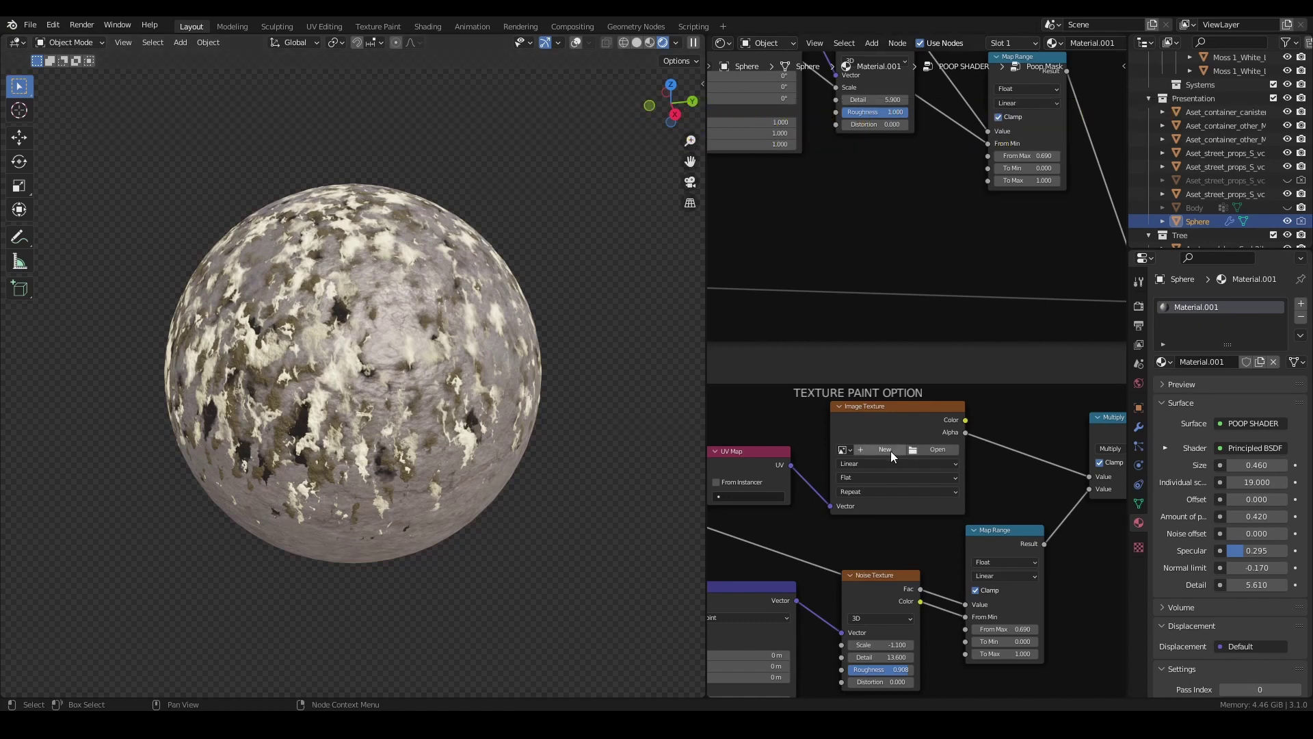
Create a 2000×2000 'Poop mask' image and link the lower Multiply output into the upper Multiply
{"action": "left_click", "coordinate": [914, 477]}
{"action": "type", "text": "Poop mask"}
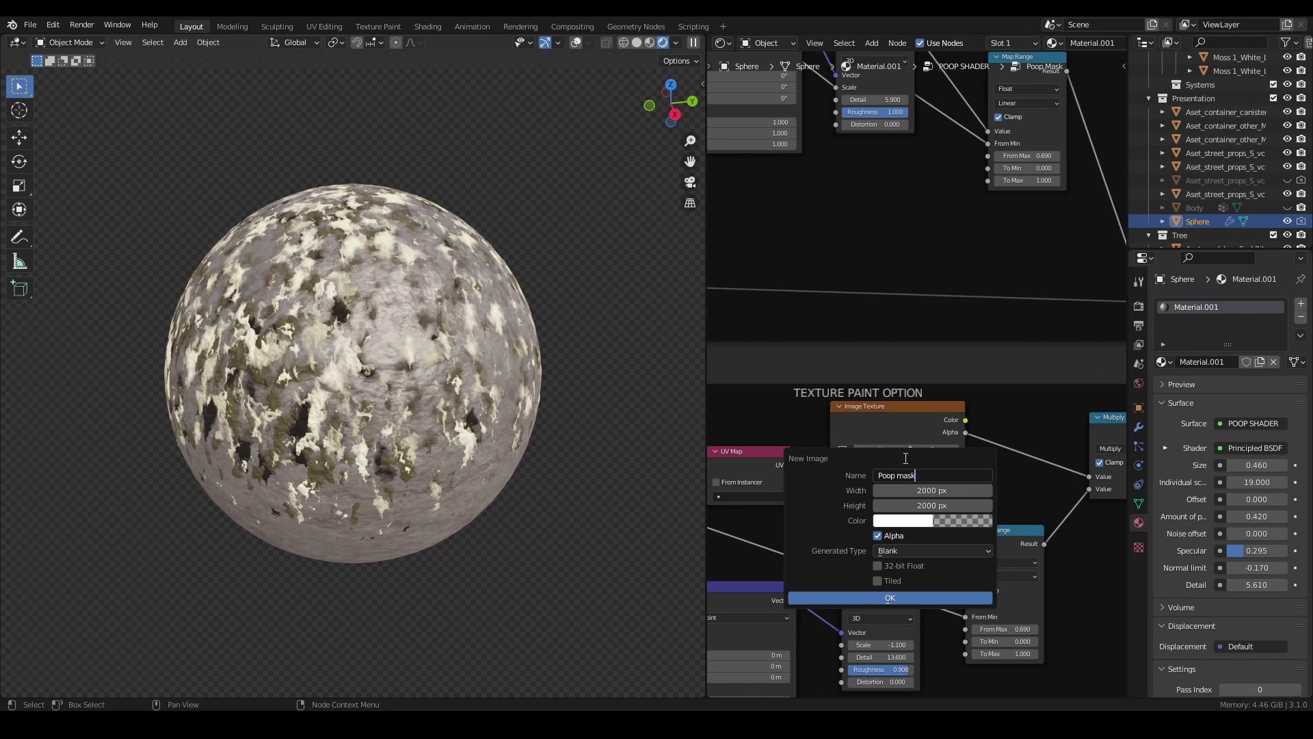
{"action": "key", "text": "Return"}
{"action": "left_click", "coordinate": [881, 599]}
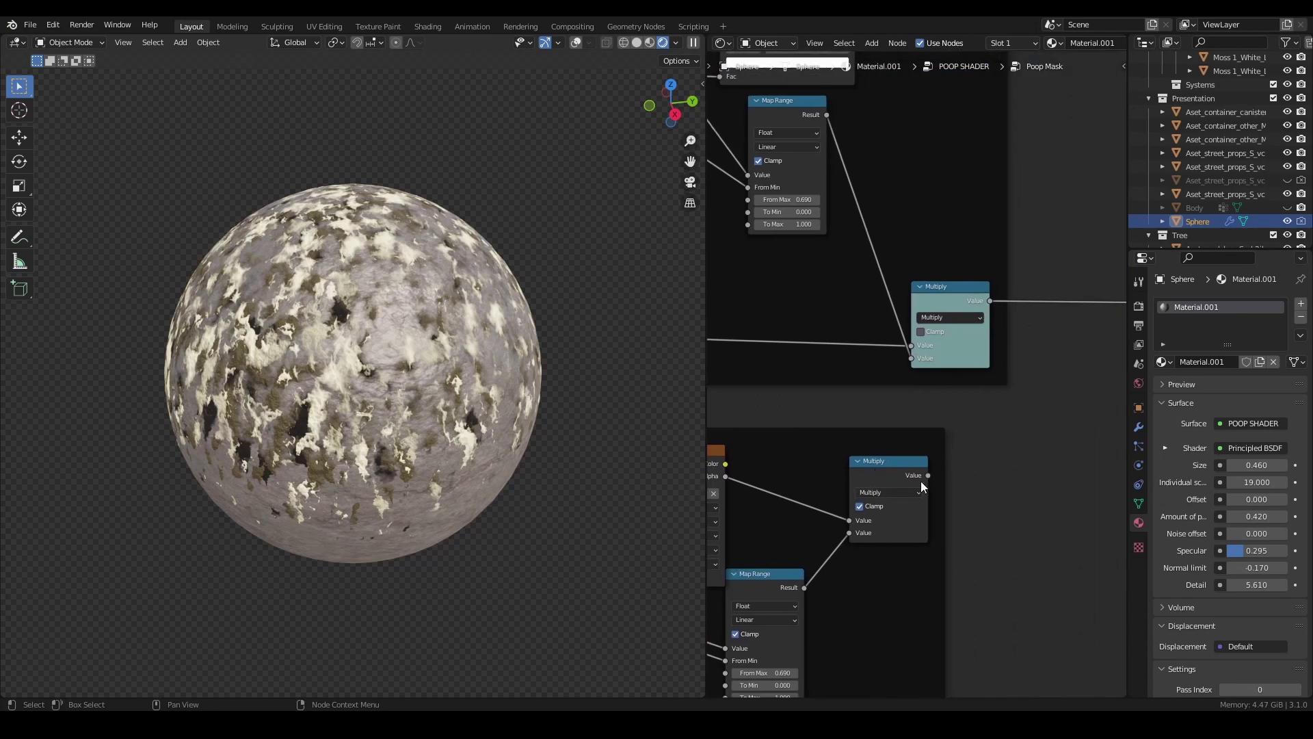
{"action": "left_click_drag", "start_coordinate": [928, 476], "coordinate": [935, 368]}
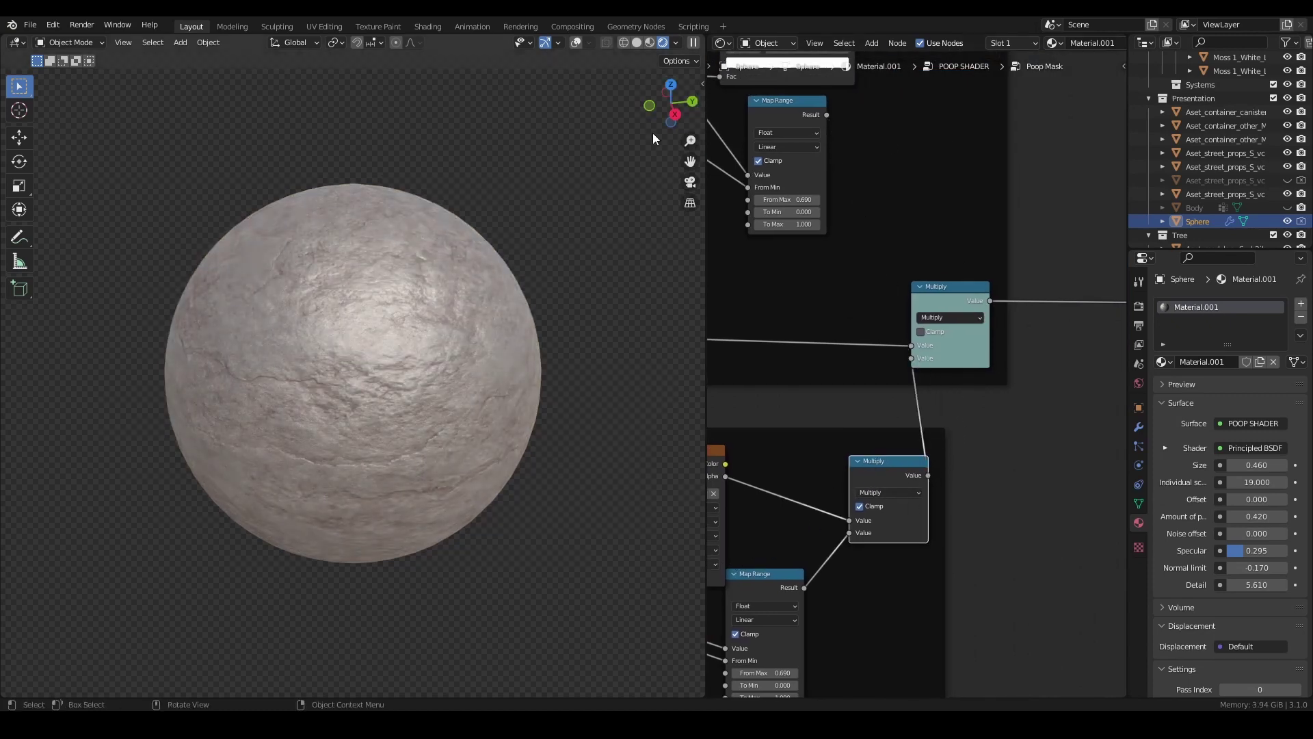
Switch to the Texture Paint workspace and set the brush colour to white
{"action": "left_click", "coordinate": [372, 25]}
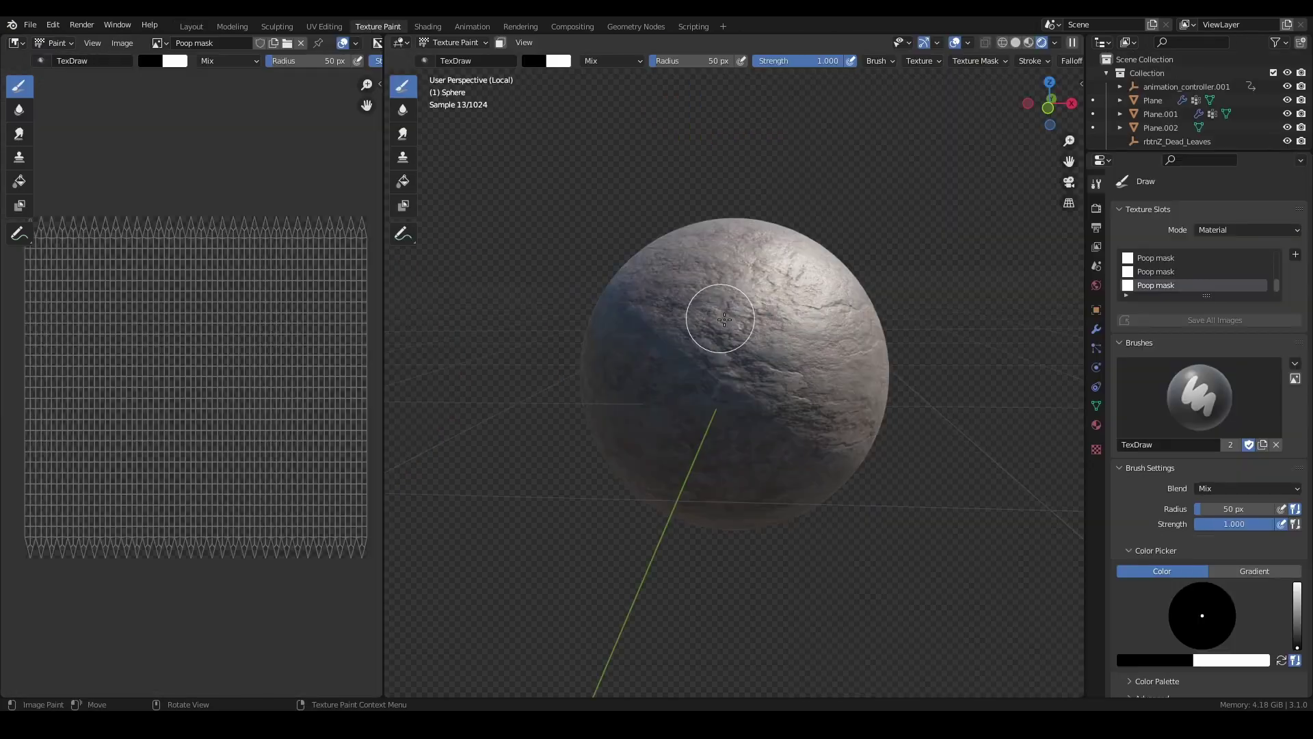
{"action": "left_click", "coordinate": [533, 60]}
{"action": "left_click", "coordinate": [637, 93]}
{"action": "scroll", "coordinate": [755, 361], "scroll_direction": "up", "scroll_amount": 2}
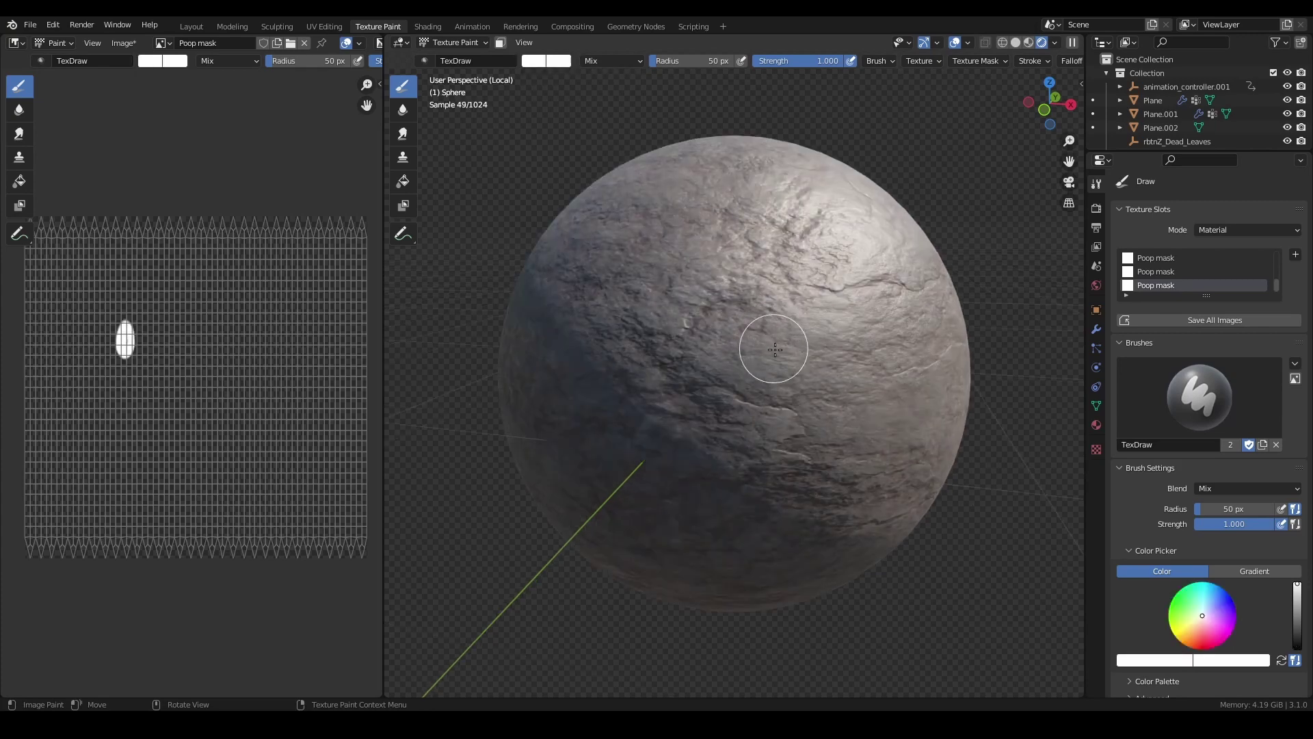
Refresh the viewport render and orbit to view the painted patch of droppings
{"action": "left_click", "coordinate": [1016, 42]}
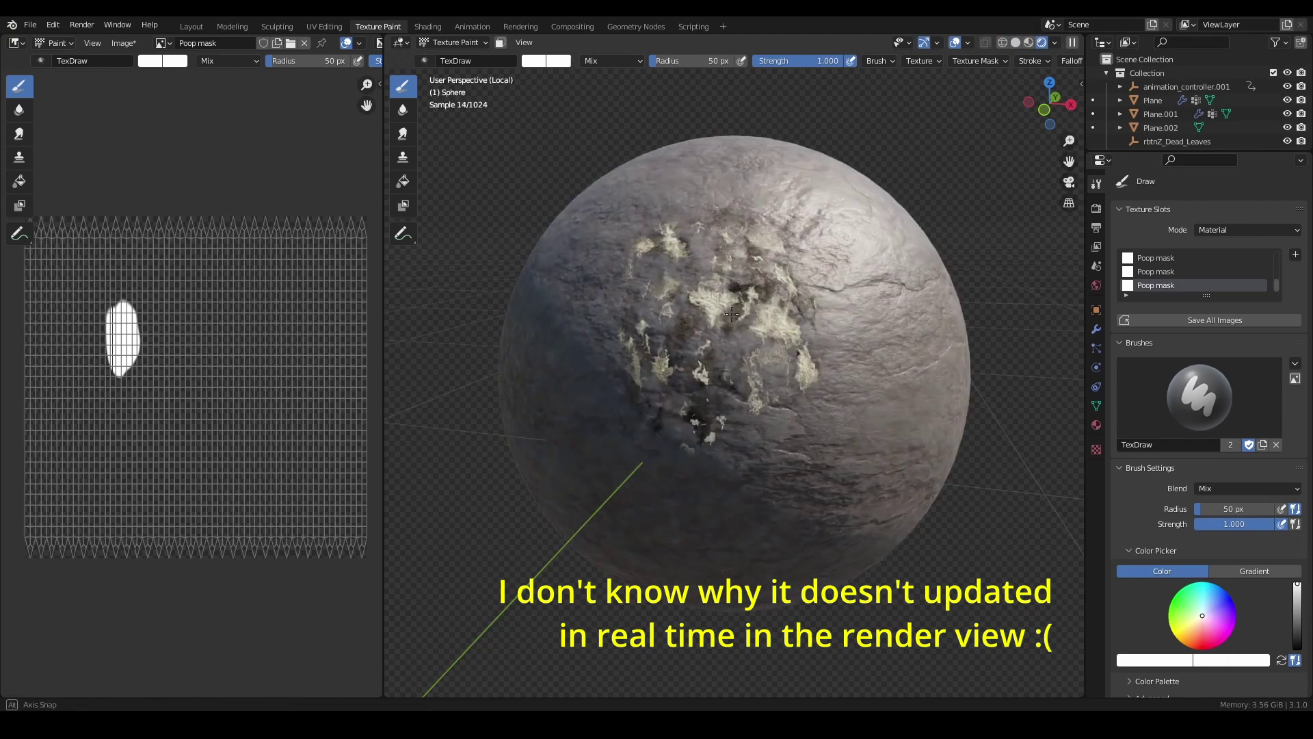
{"action": "middle_click_drag", "start_coordinate": [732, 314], "coordinate": [693, 293]}
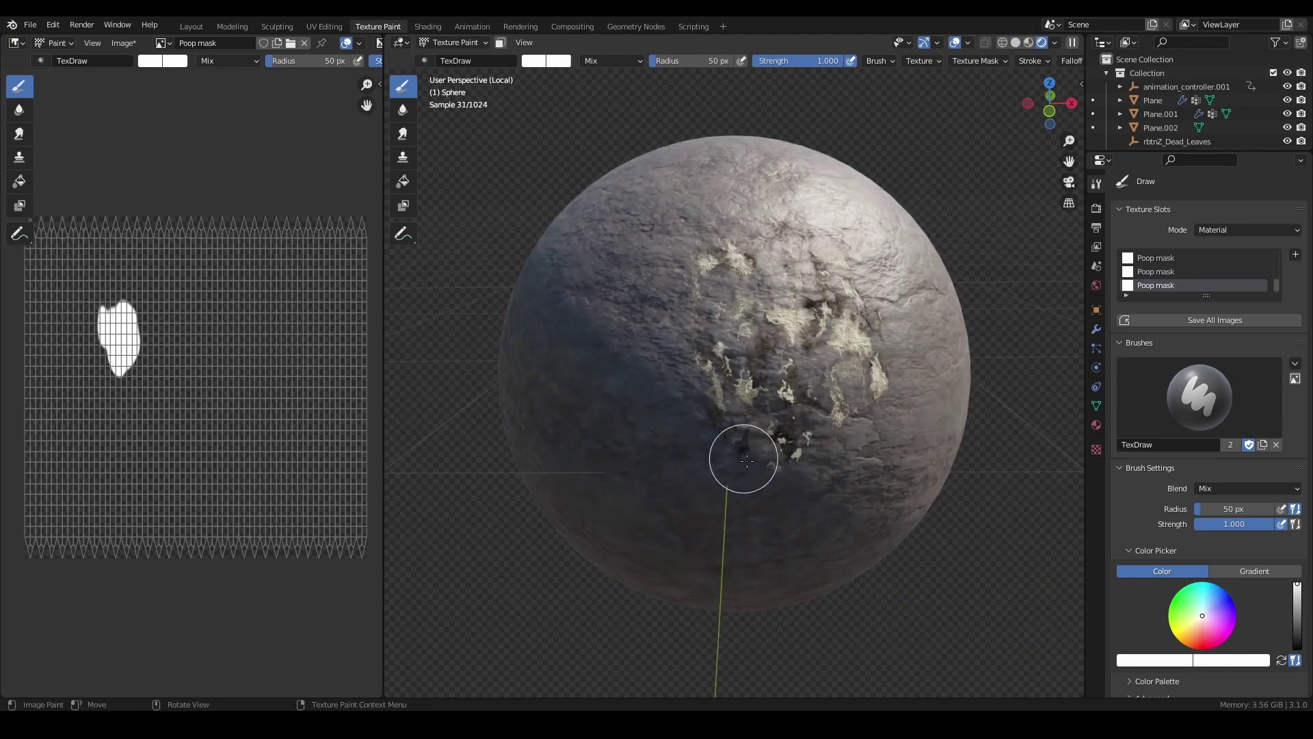
{"action": "left_click", "coordinate": [1015, 43]}
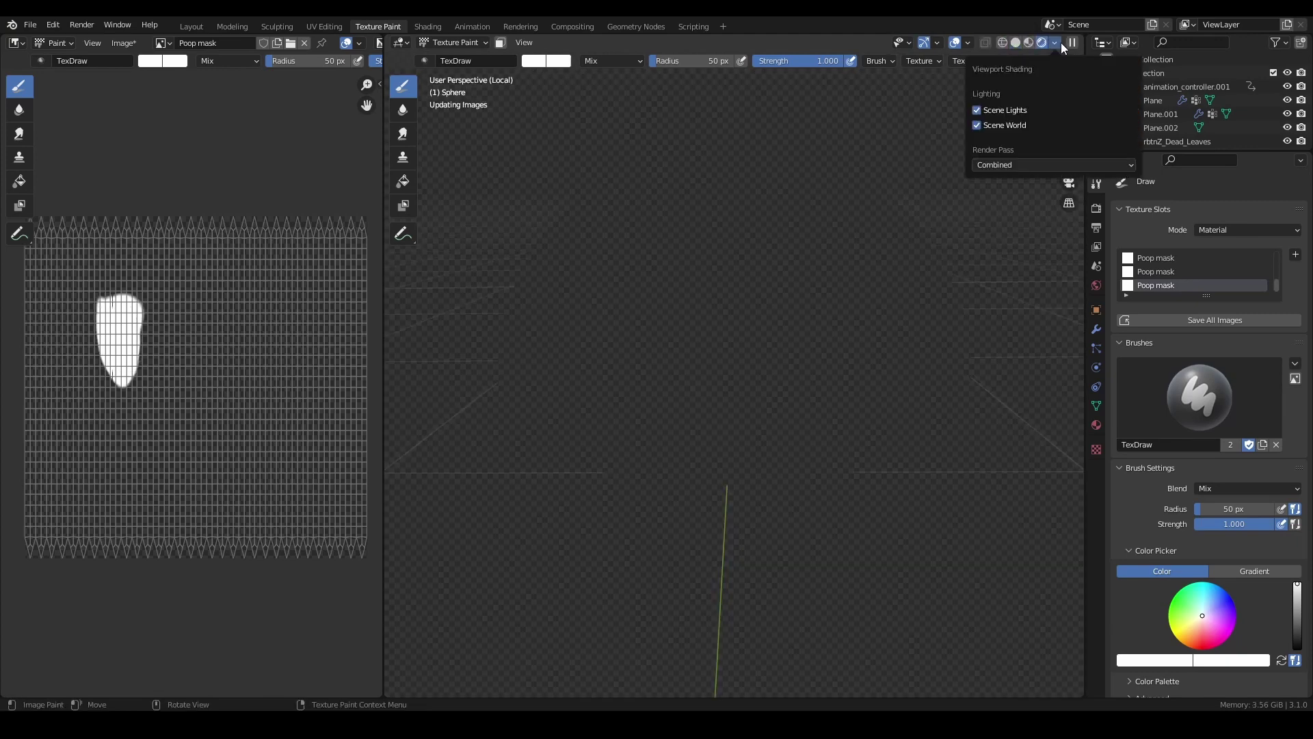
{"action": "mouse_move", "coordinate": [674, 309]}
{"action": "middle_mouse_down"}
{"action": "mouse_move", "coordinate": [755, 390]}
{"action": "mouse_move", "coordinate": [251, 18]}
{"action": "middle_mouse_up"}
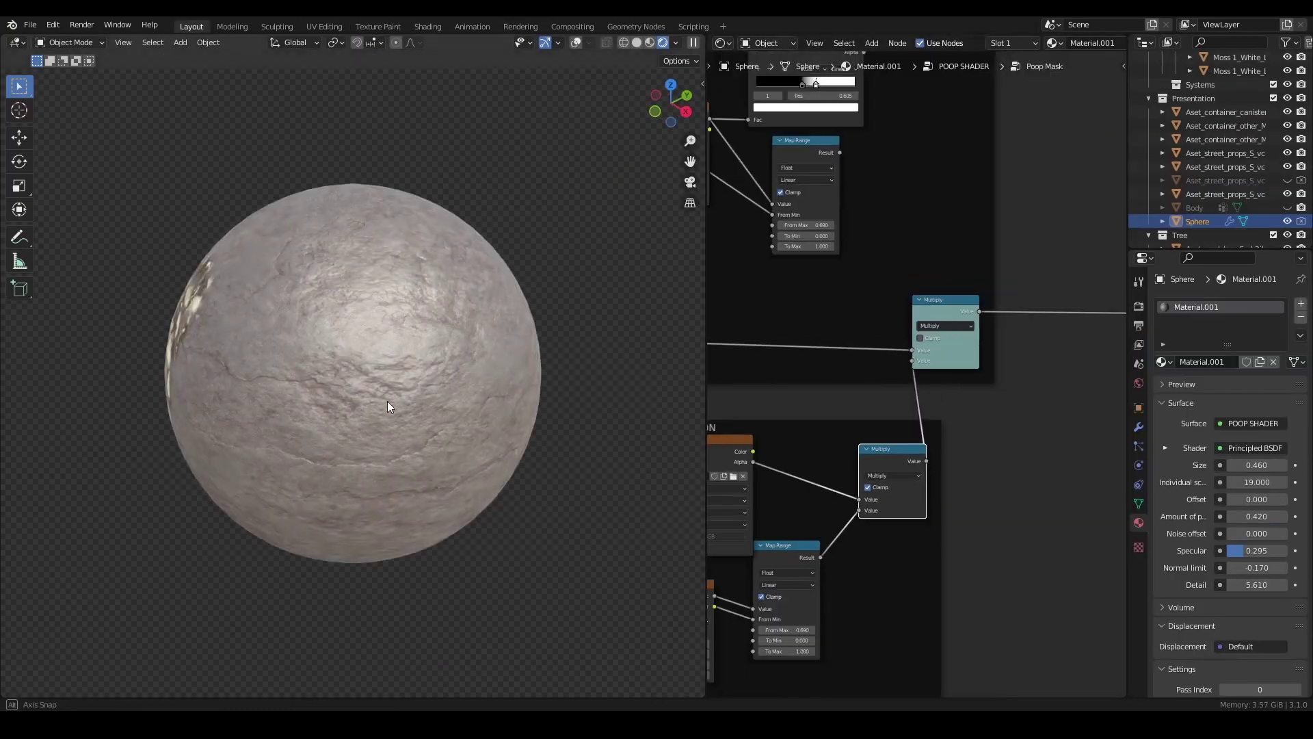
Connect Map Range Result to Multiply, then set splat Size 0.540 and raise Individual above 19
{"action": "middle_click_drag", "start_coordinate": [388, 407], "coordinate": [888, 405]}
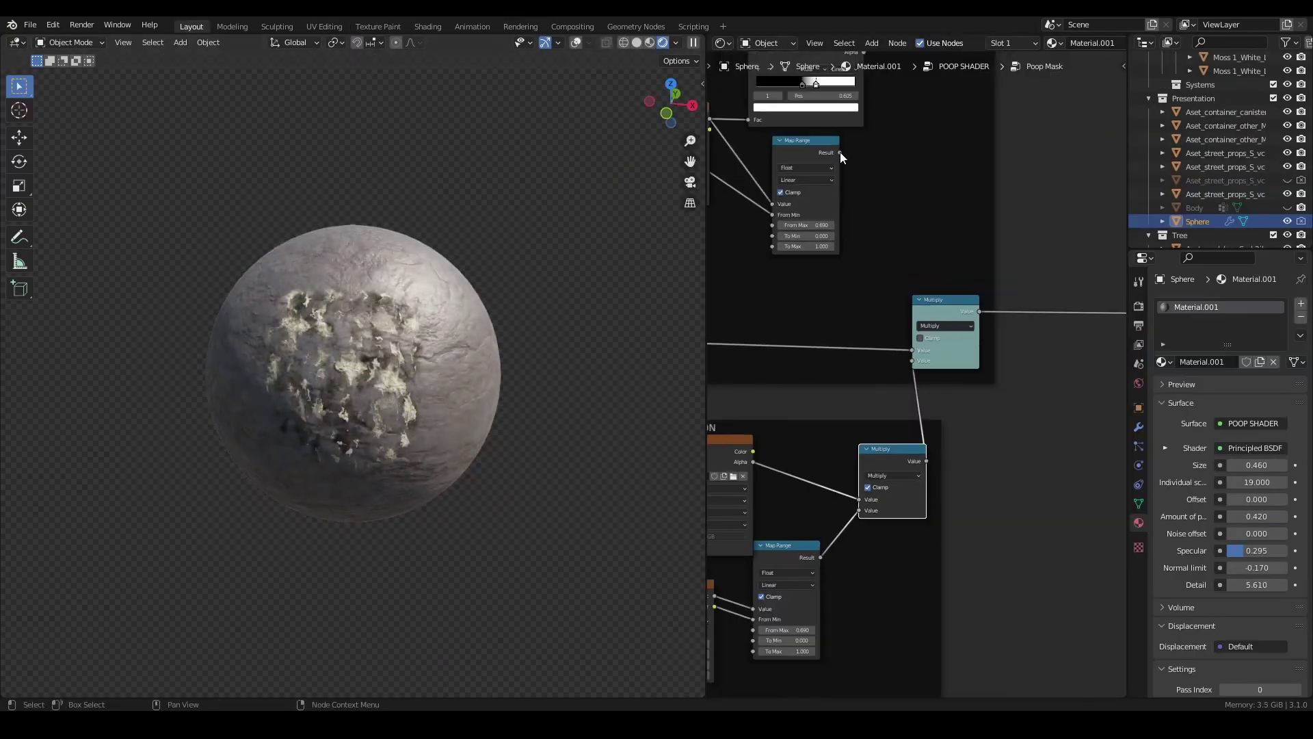
{"action": "left_click_drag", "start_coordinate": [840, 153], "coordinate": [921, 358]}
{"action": "key", "text": "Tab"}
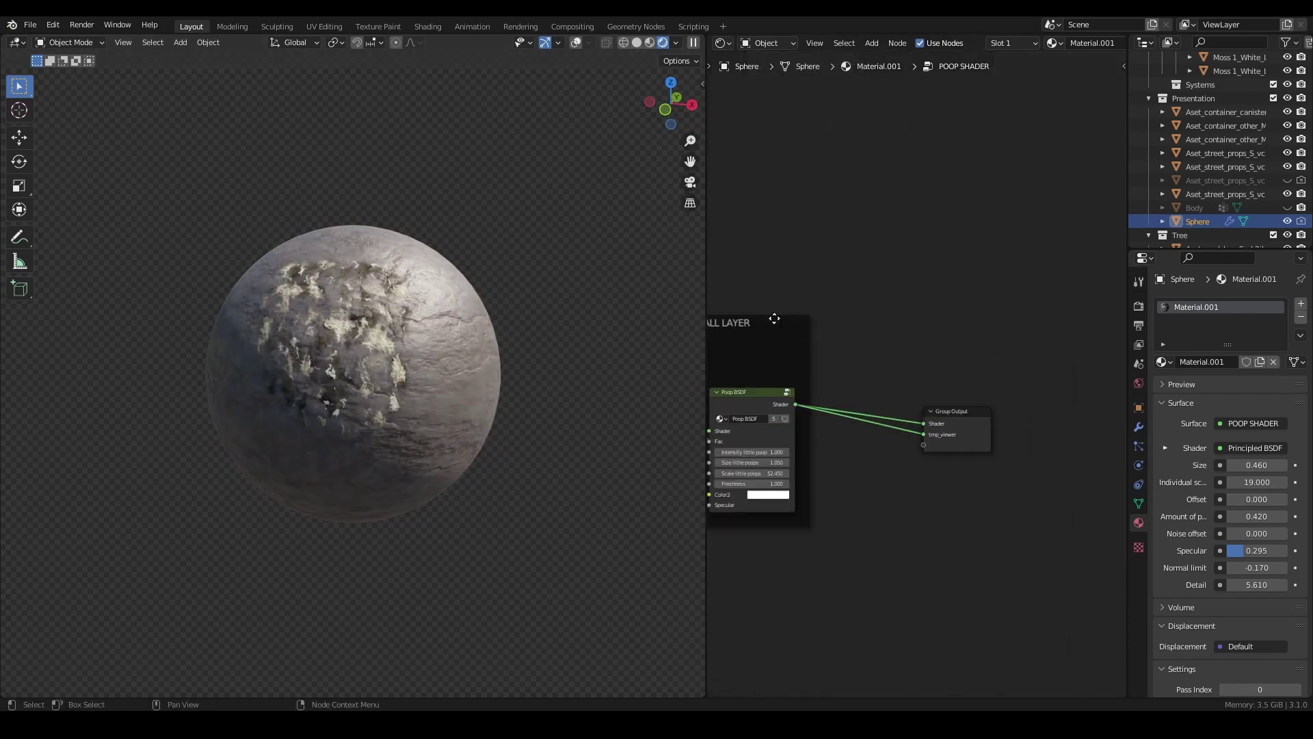
{"action": "left_click_drag", "start_coordinate": [448, 356], "coordinate": [529, 392]}
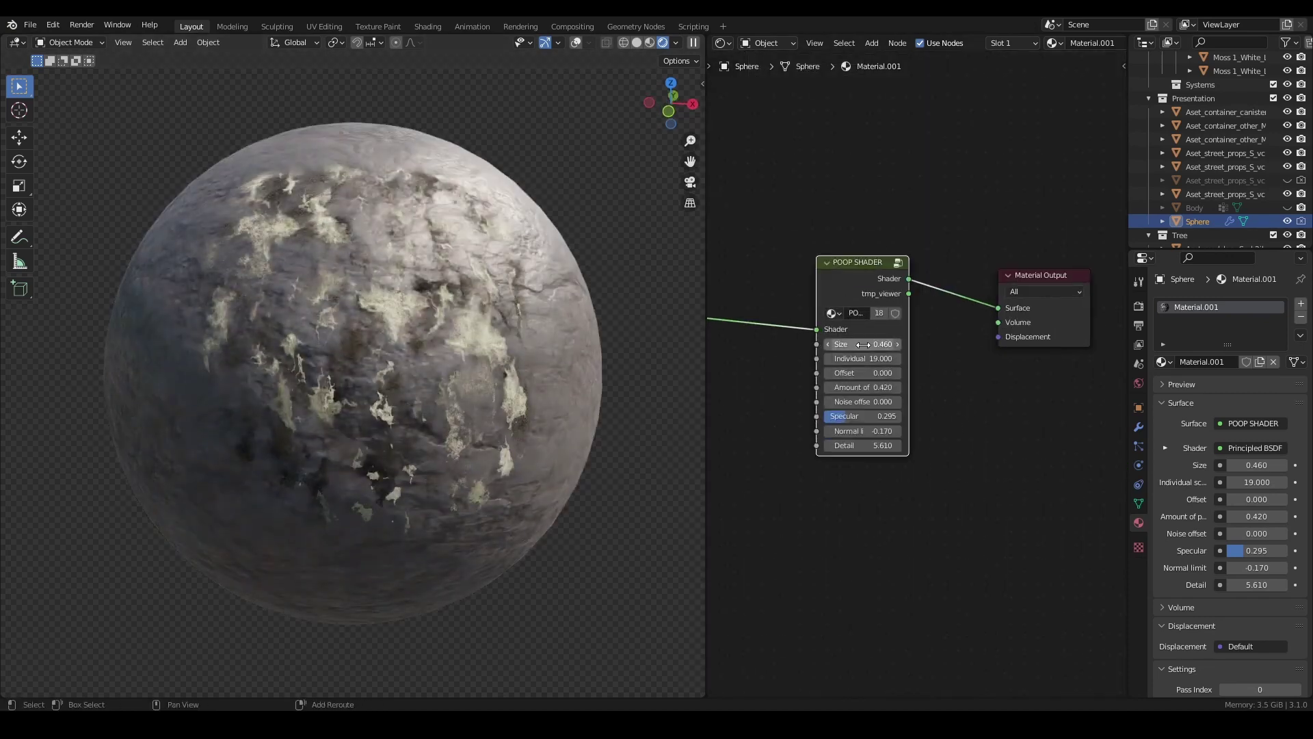
{"action": "scroll", "coordinate": [530, 393], "scroll_direction": "down", "scroll_amount": 2}
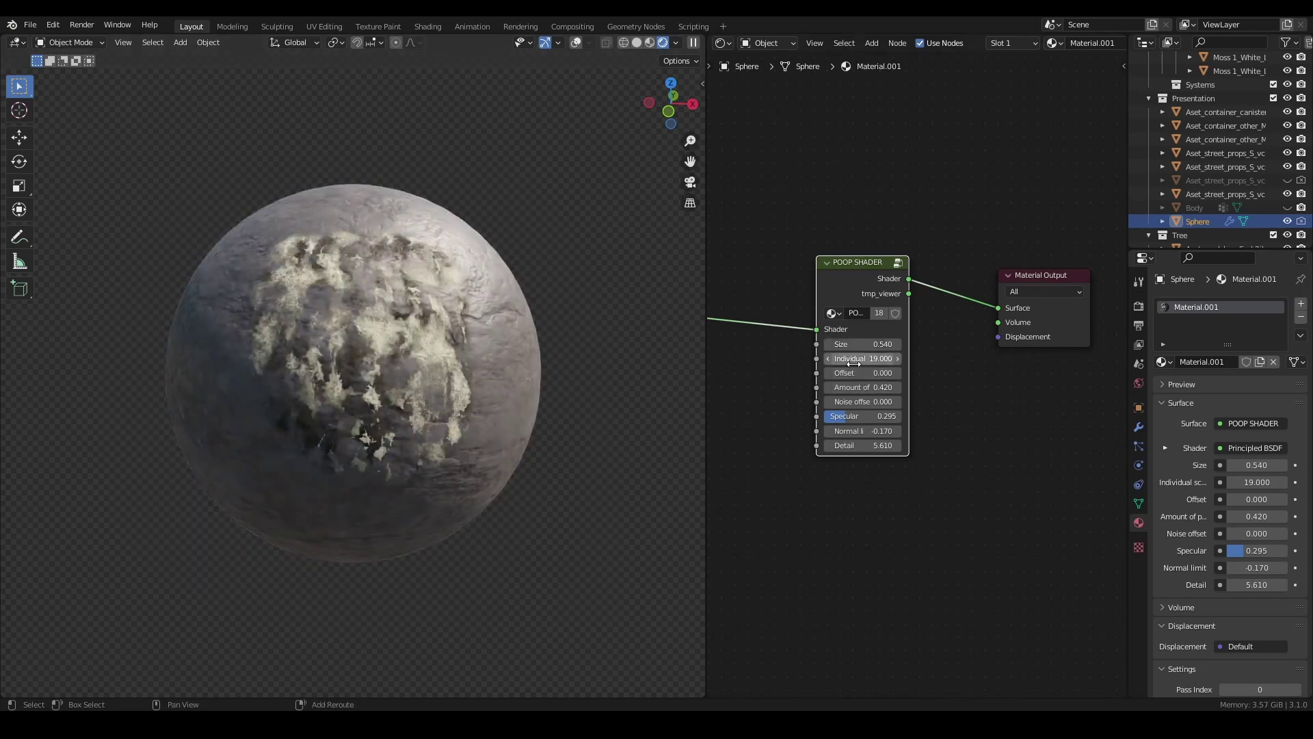
{"action": "mouse_move", "coordinate": [862, 359]}
{"action": "left_mouse_down"}
{"action": "mouse_move", "coordinate": [882, 359]}
{"action": "mouse_move", "coordinate": [882, 387]}
{"action": "mouse_move", "coordinate": [851, 387]}
{"action": "left_mouse_up"}
{"action": "scroll", "coordinate": [484, 405], "scroll_direction": "down", "scroll_amount": 2}
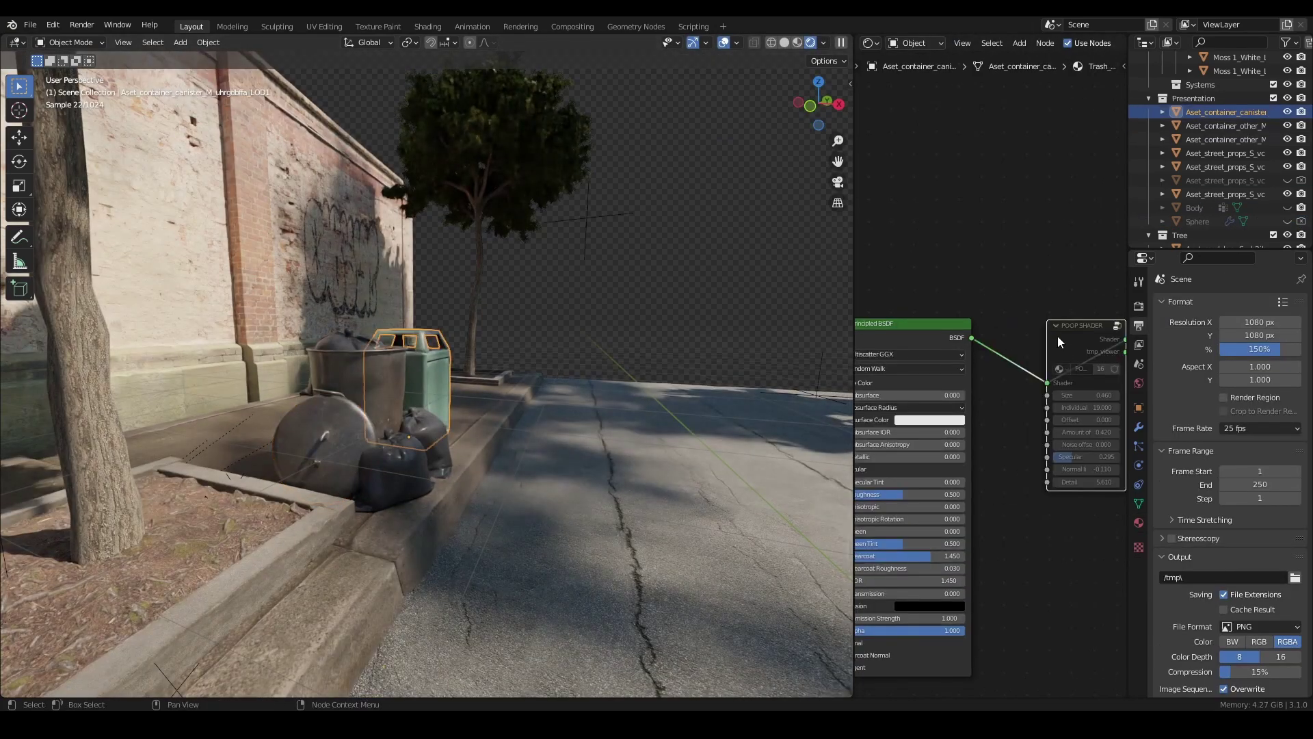
Select the garbage bag, try inserting a POOP SHADER group, then undo it
{"action": "left_click", "coordinate": [370, 468]}
{"action": "left_click", "coordinate": [330, 460]}
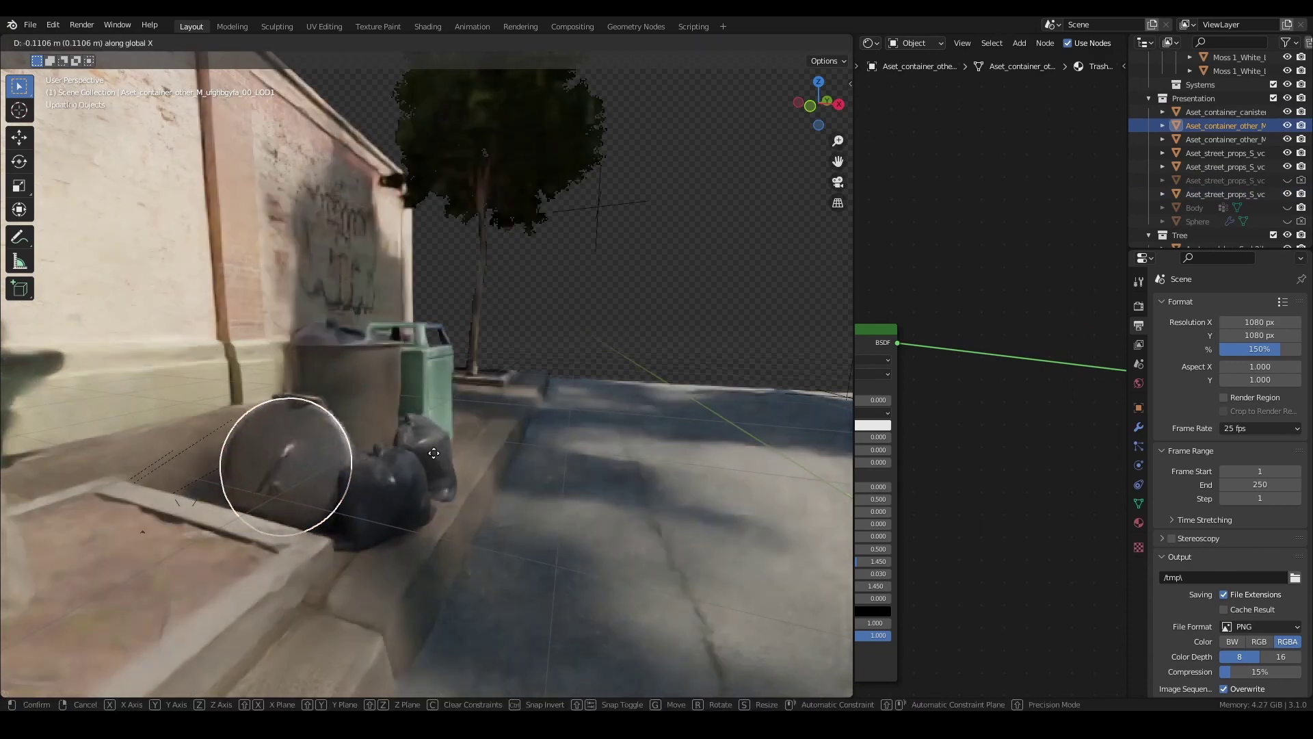
{"action": "left_click", "coordinate": [502, 567]}
{"action": "left_click", "coordinate": [374, 496]}
{"action": "key", "text": "shift+a"}
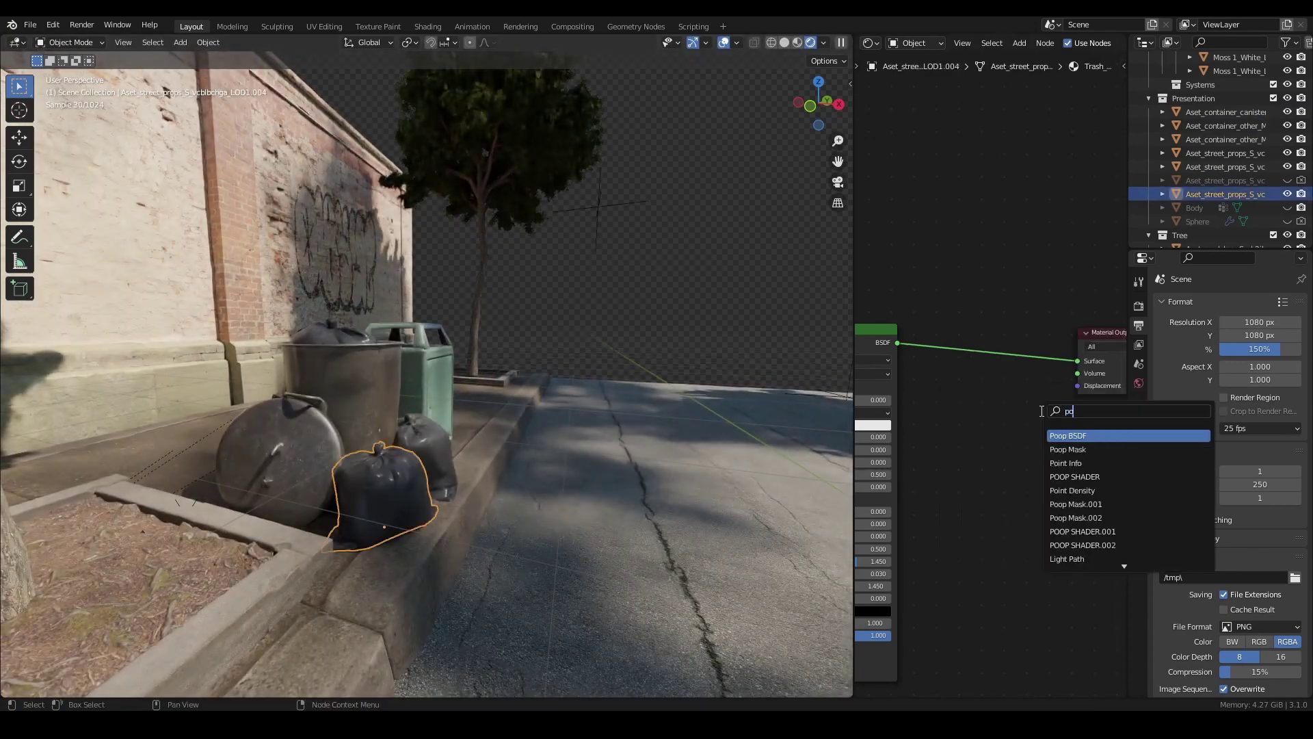
{"action": "left_click", "coordinate": [1057, 433]}
{"action": "left_click", "coordinate": [1016, 390]}
{"action": "key", "text": "ctrl+z"}
{"action": "key", "text": "ctrl+z"}
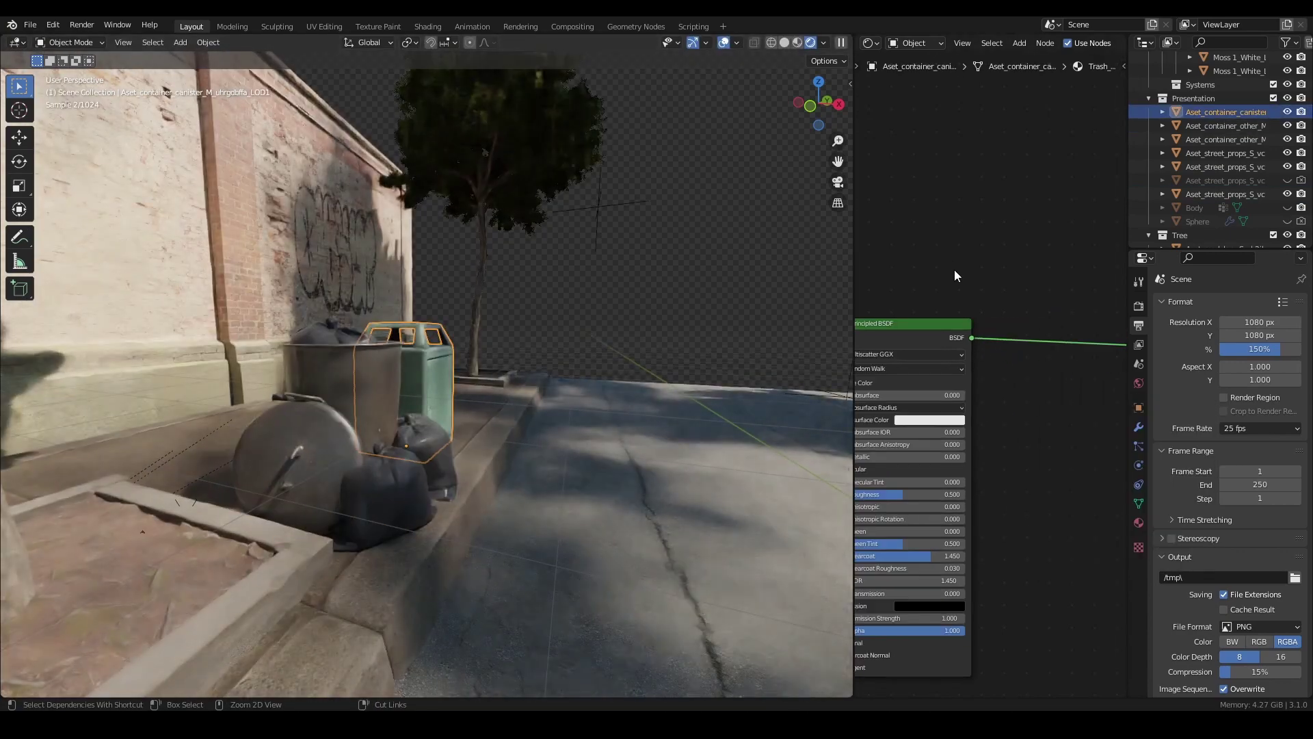
Insert POOP SHADER between the garbage bag's BSDF and output, with Detail 5.610
{"action": "left_click", "coordinate": [416, 485]}
{"action": "key", "text": "shift+a"}
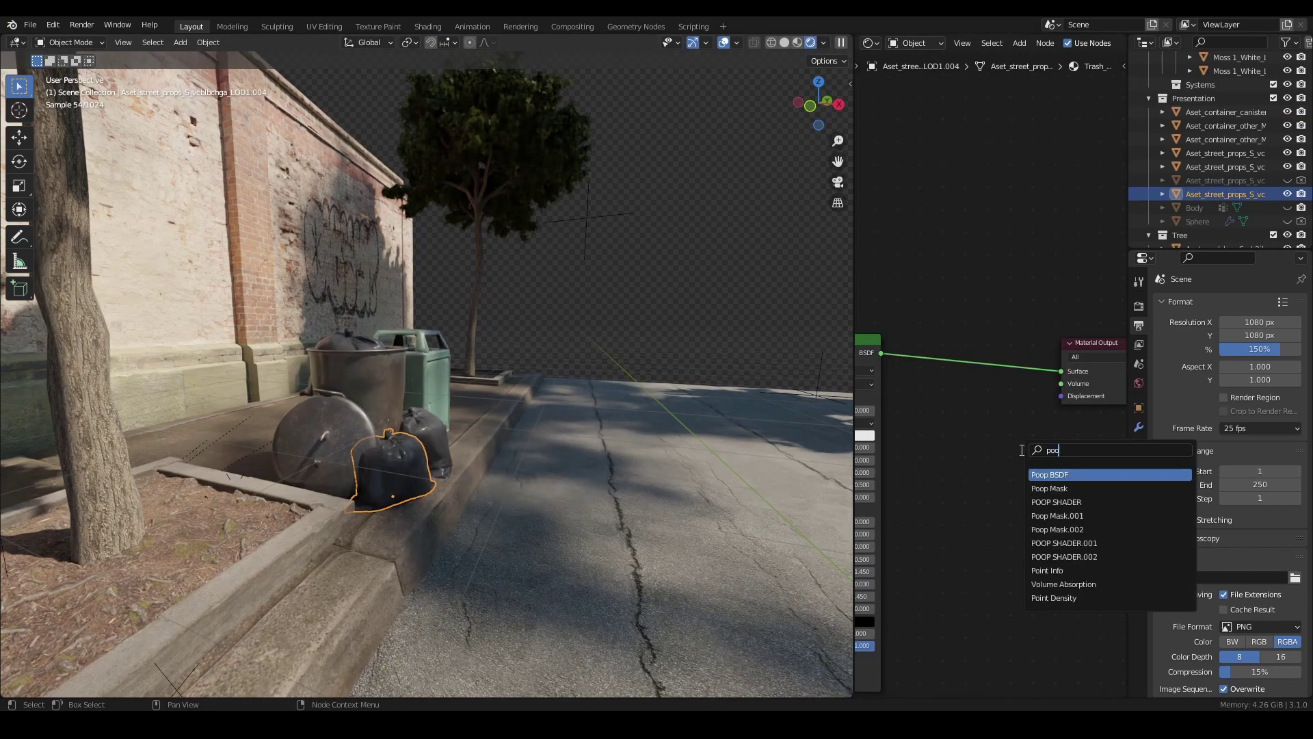
{"action": "left_click", "coordinate": [1087, 500]}
{"action": "left_click", "coordinate": [1000, 401]}
{"action": "scroll", "coordinate": [432, 508], "scroll_direction": "up", "scroll_amount": 4}
{"action": "scroll", "coordinate": [432, 507], "scroll_direction": "up", "scroll_amount": 2}
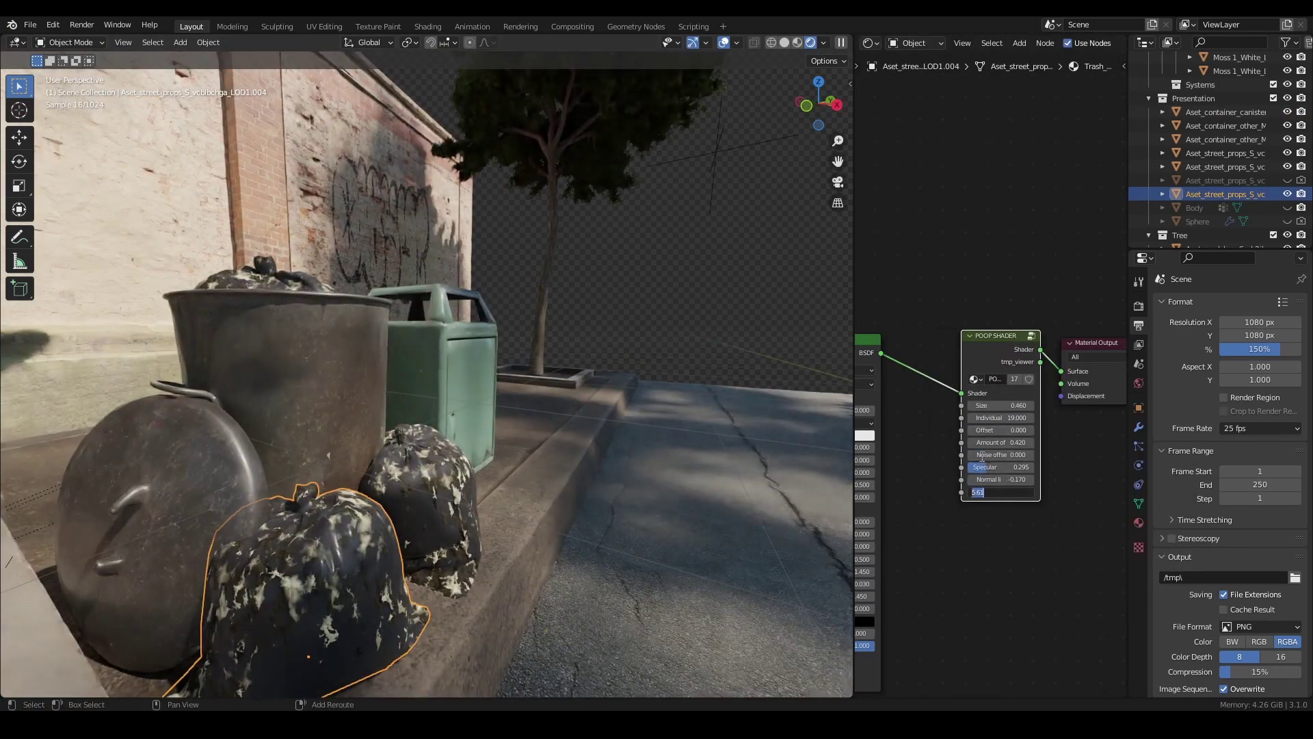
{"action": "key", "text": "Return"}
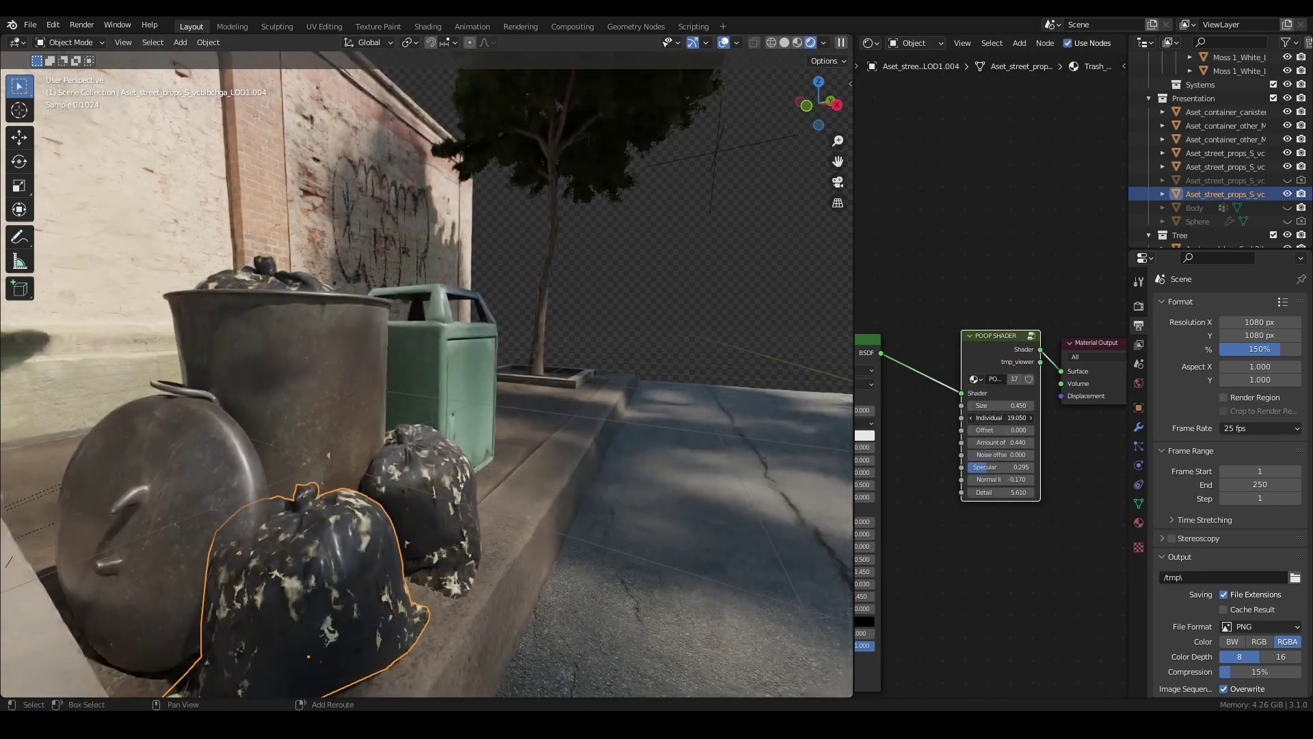
{"action": "scroll", "coordinate": [218, 432], "scroll_direction": "down", "scroll_amount": 4}
Add the POOP SHADER group to the round trash-can lid's material output
{"action": "left_click", "coordinate": [247, 451]}
{"action": "key", "text": "shift+a"}
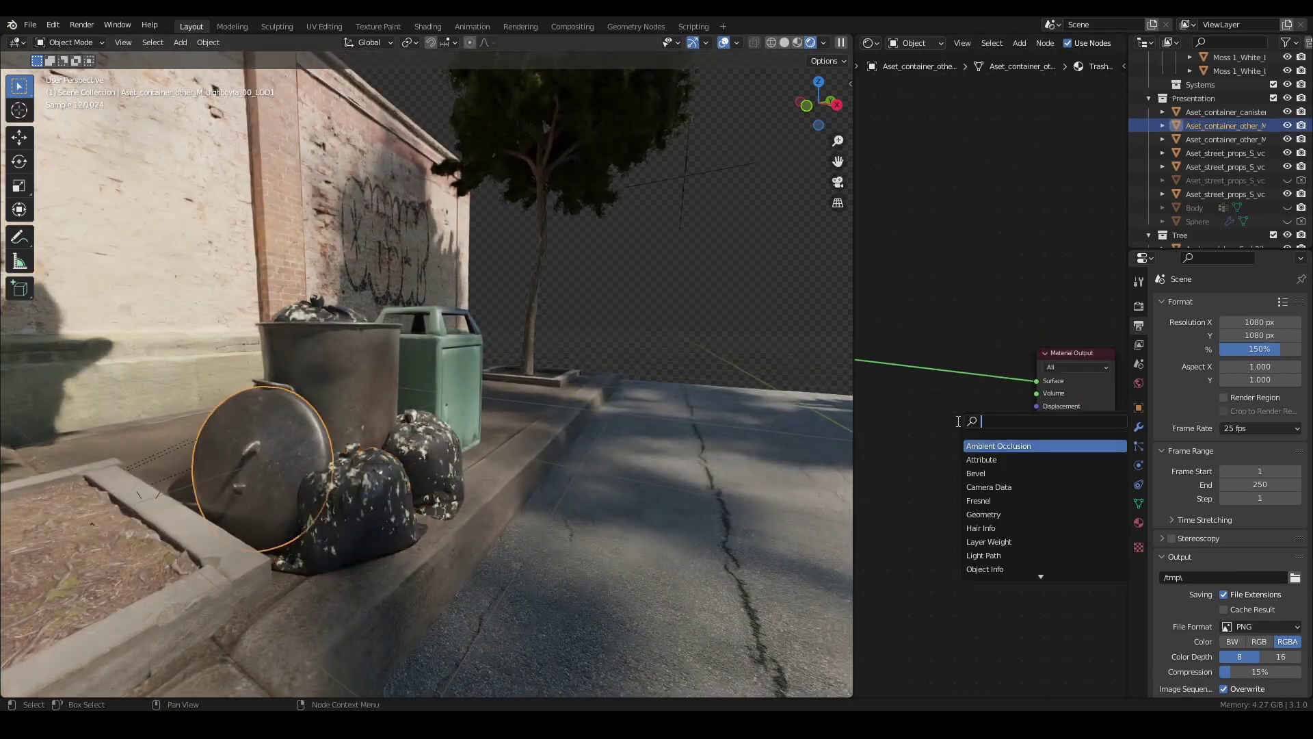
{"action": "left_click", "coordinate": [991, 473]}
{"action": "left_click", "coordinate": [908, 377]}
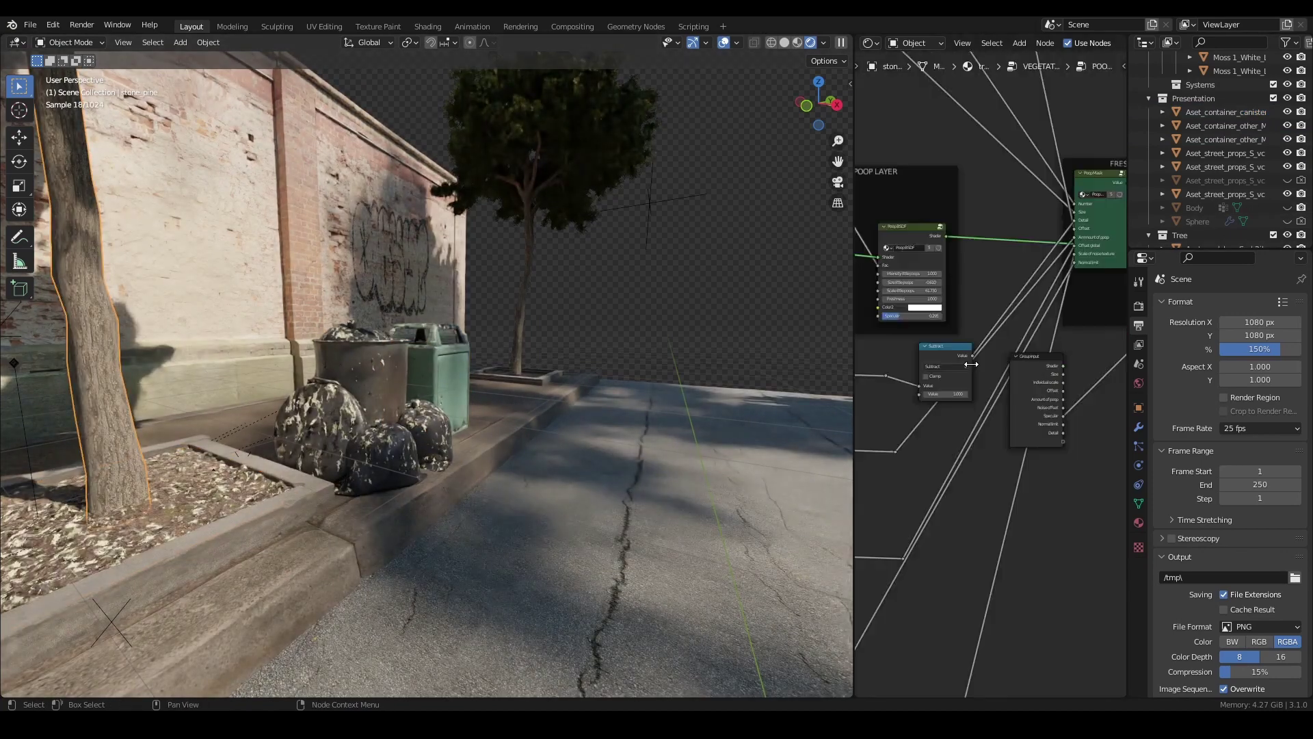
Inspect the tree's material nodes, then select the building wall to check its shader
{"action": "middle_click_drag", "start_coordinate": [1052, 338], "coordinate": [927, 416]}
{"action": "key", "text": "Tab"}
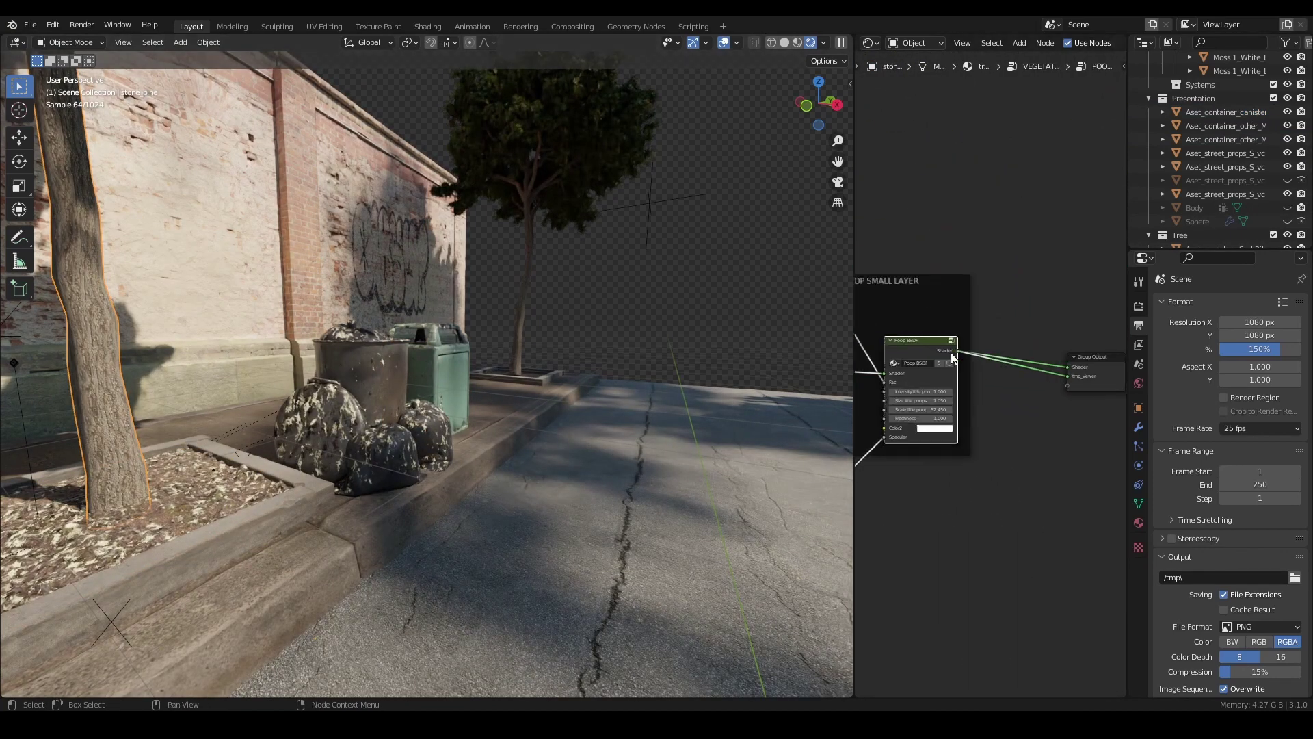
{"action": "middle_click_drag", "start_coordinate": [944, 580], "coordinate": [964, 404]}
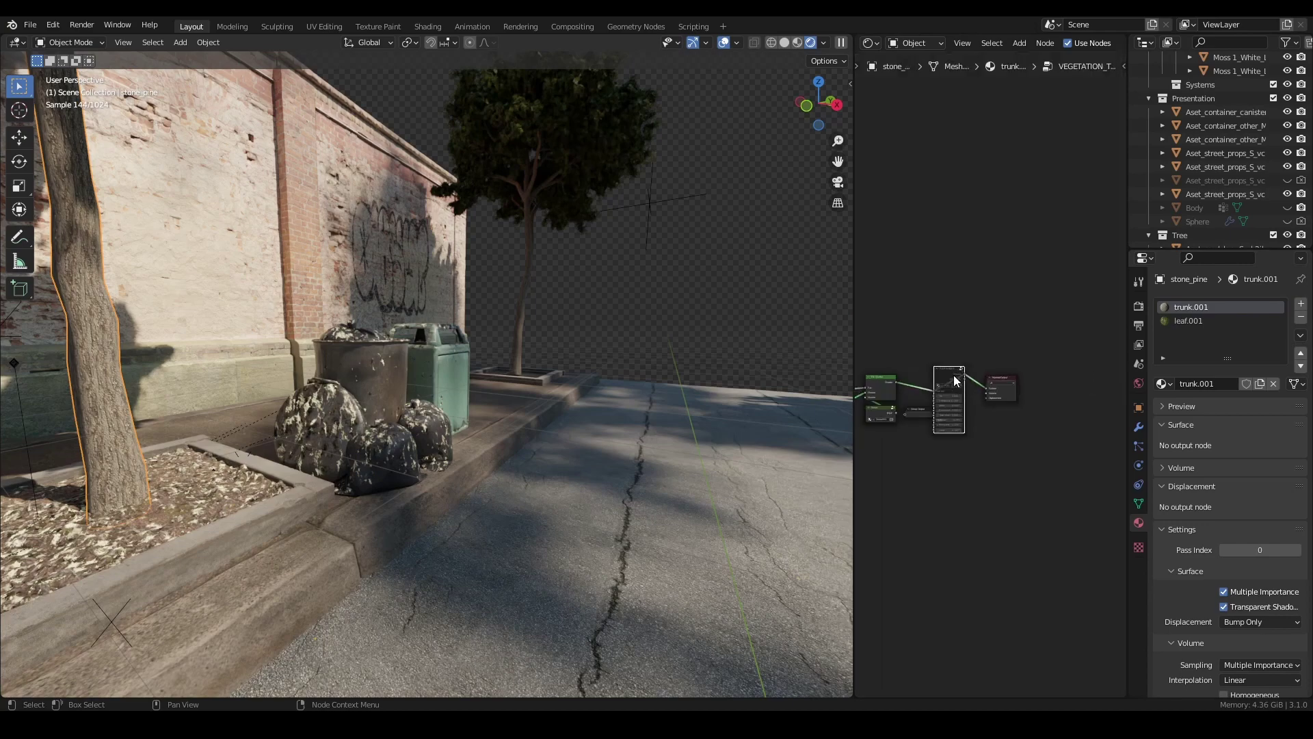
{"action": "left_click", "coordinate": [309, 265]}
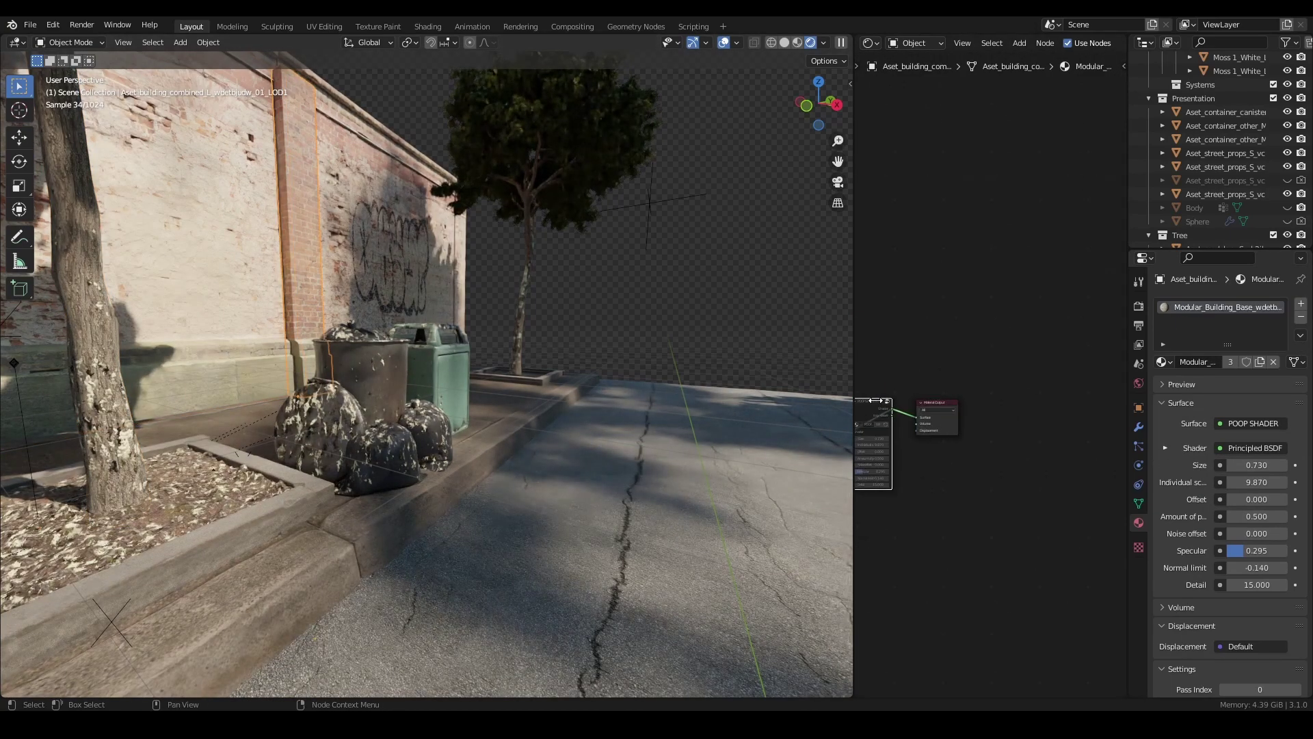
{"action": "scroll", "coordinate": [904, 406], "scroll_direction": "up", "scroll_amount": 2}
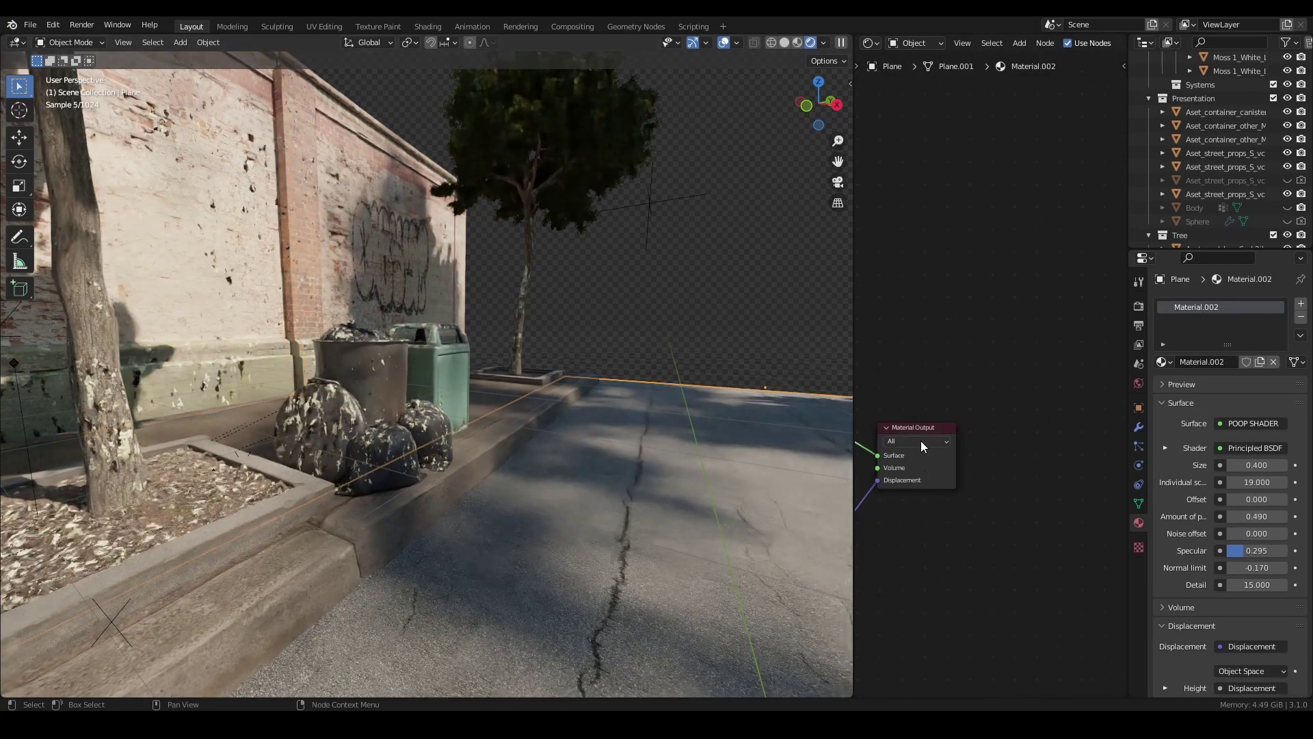